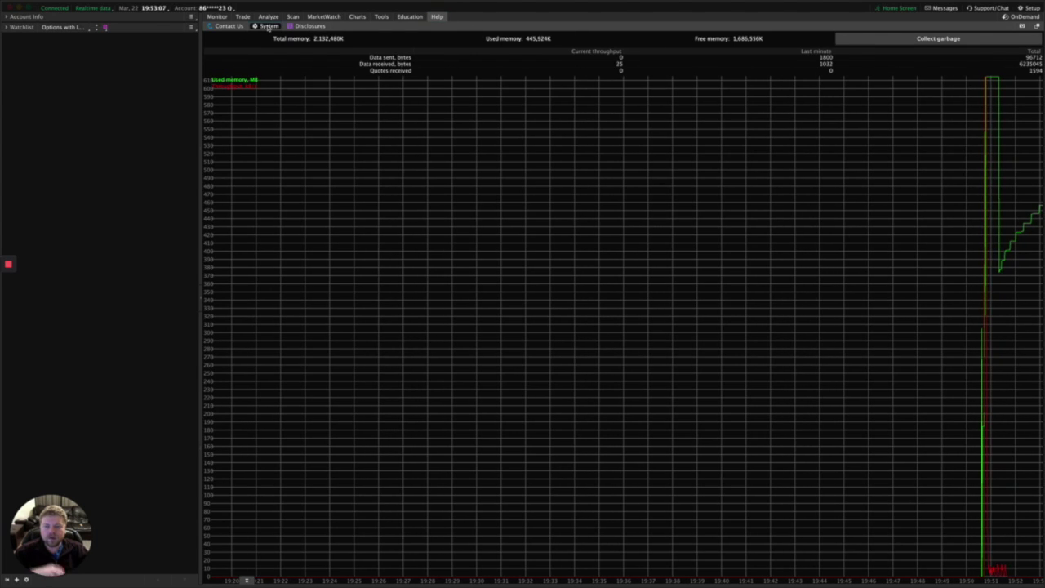
Open Help > System to show the memory totals and memory usage graph.
{"action": "left_click", "coordinate": [914, 39]}
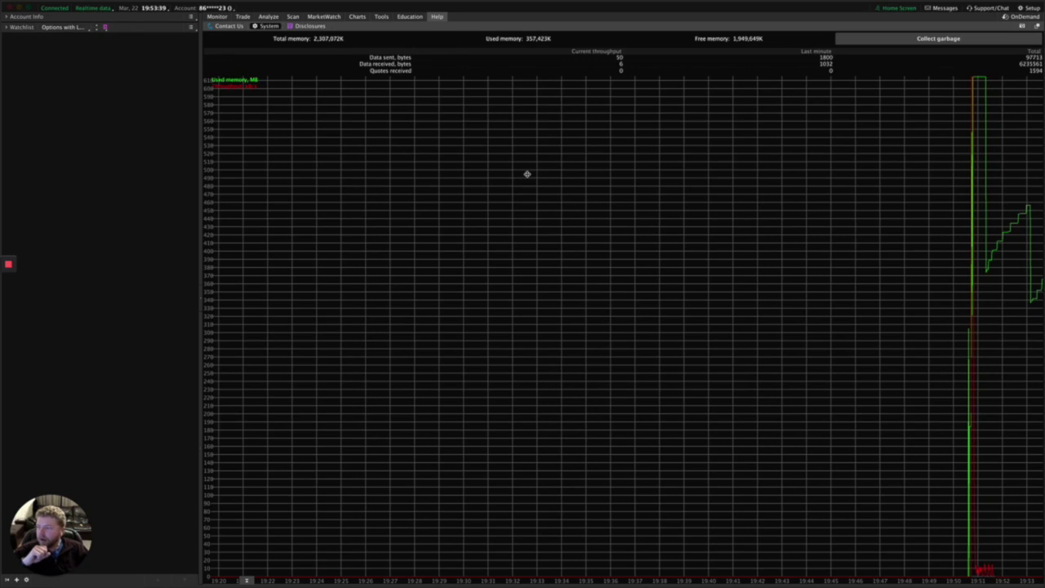
Open Application Settings from the Setup menu at the top right.
{"action": "left_click", "coordinate": [1031, 7]}
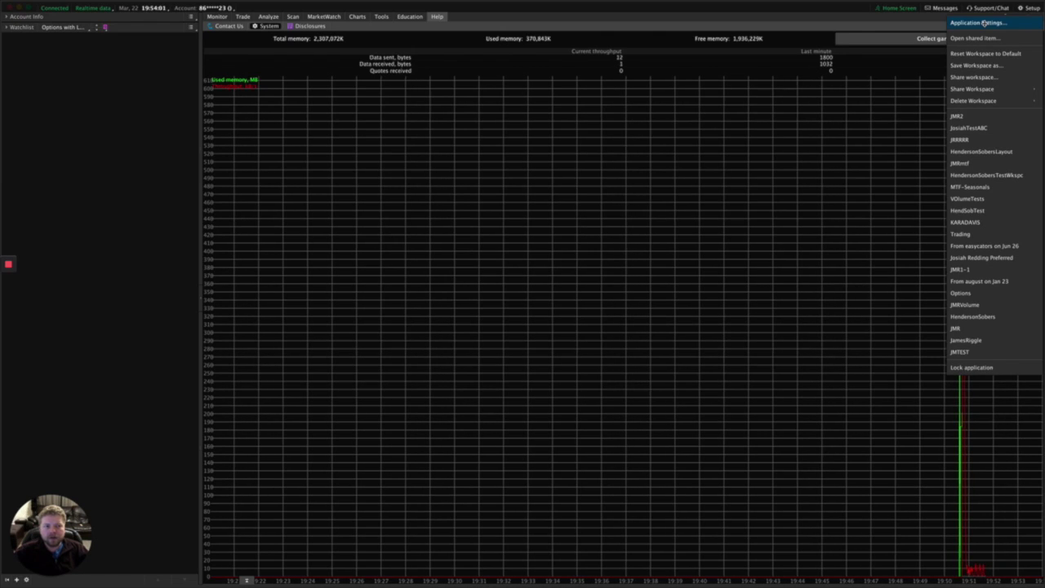
{"action": "left_click", "coordinate": [984, 23]}
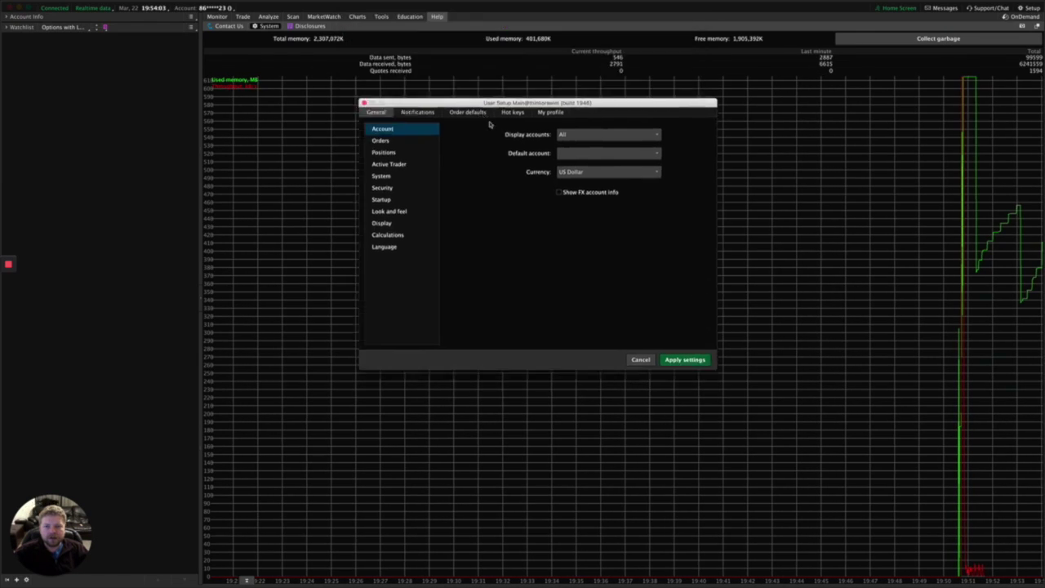
Centre the settings window, show its System page and check the quote speed choices, leaving Fast.
{"action": "left_click_drag", "start_coordinate": [466, 9], "coordinate": [558, 171]}
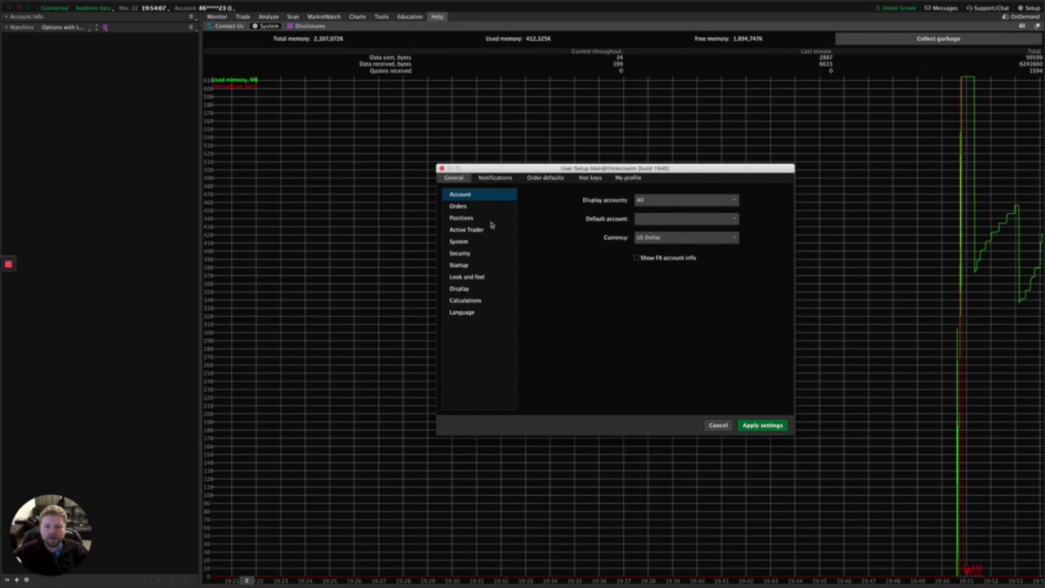
{"action": "left_click", "coordinate": [468, 241]}
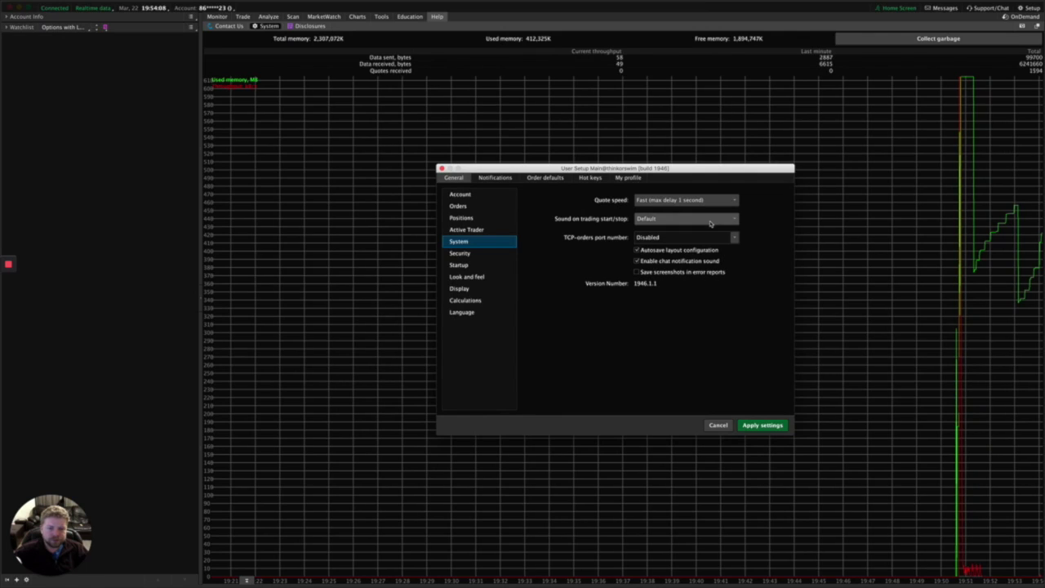
{"action": "left_click", "coordinate": [671, 200]}
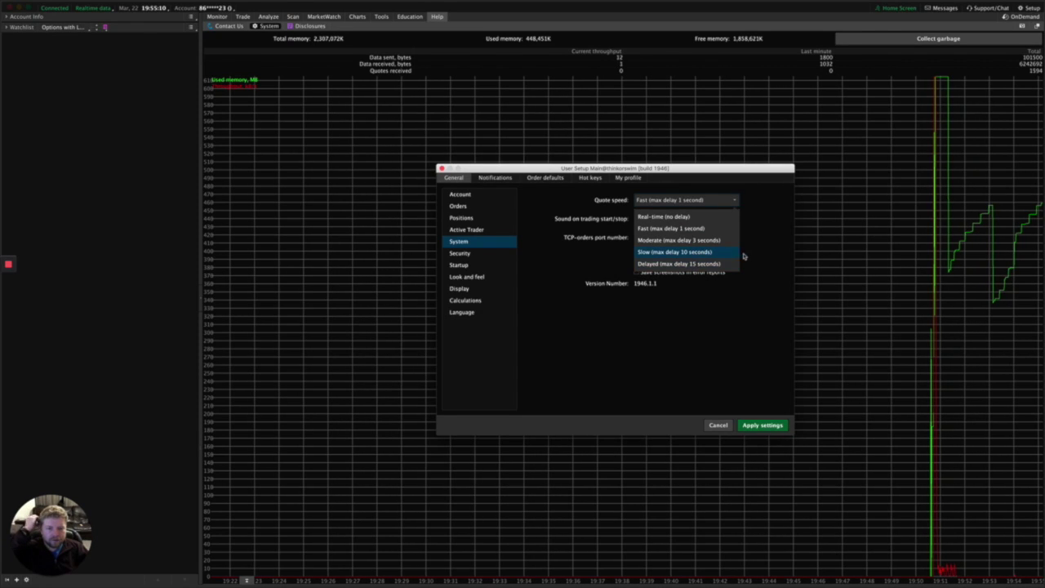
{"action": "left_click", "coordinate": [748, 252]}
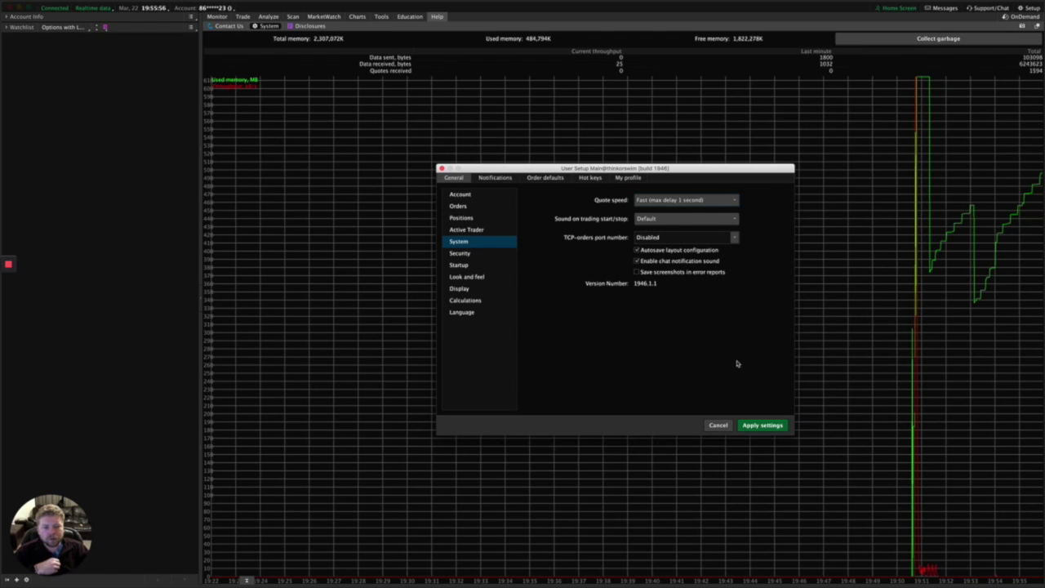
Set quote speed to Real-time (no delay) and apply the settings.
{"action": "left_click", "coordinate": [686, 200]}
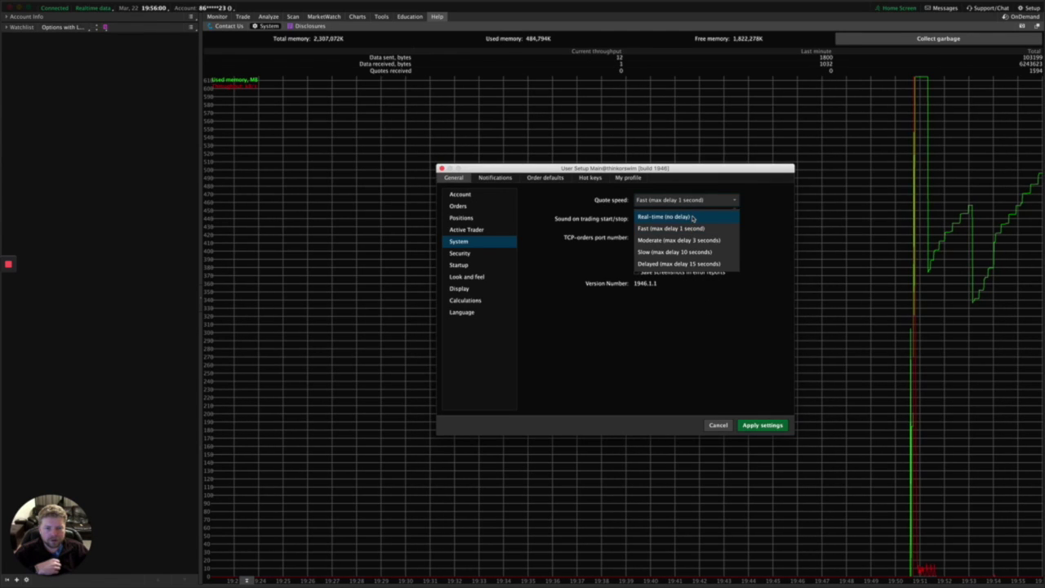
{"action": "left_click", "coordinate": [735, 335]}
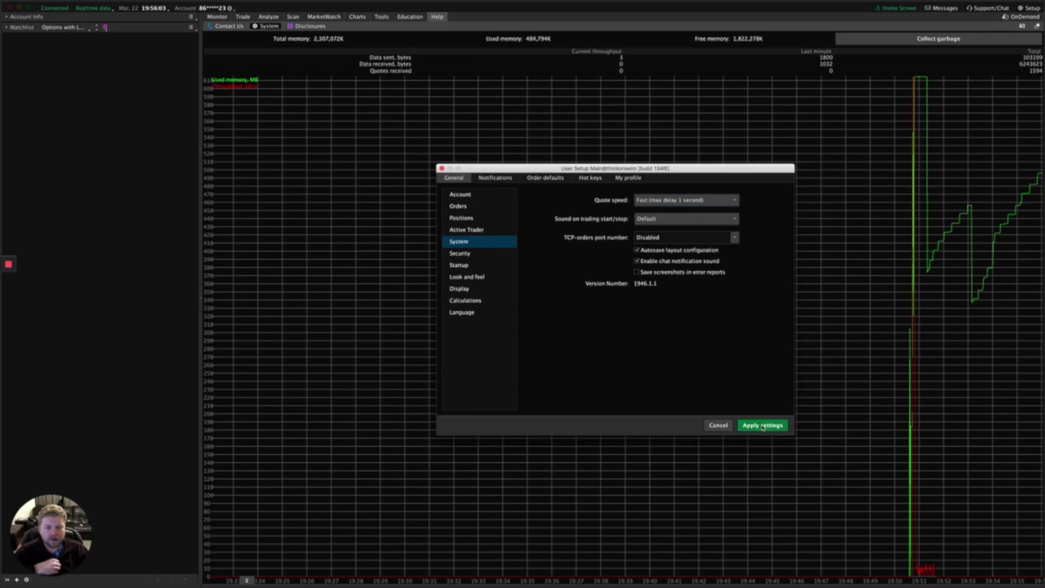
{"action": "left_click", "coordinate": [686, 200]}
{"action": "left_click", "coordinate": [683, 224]}
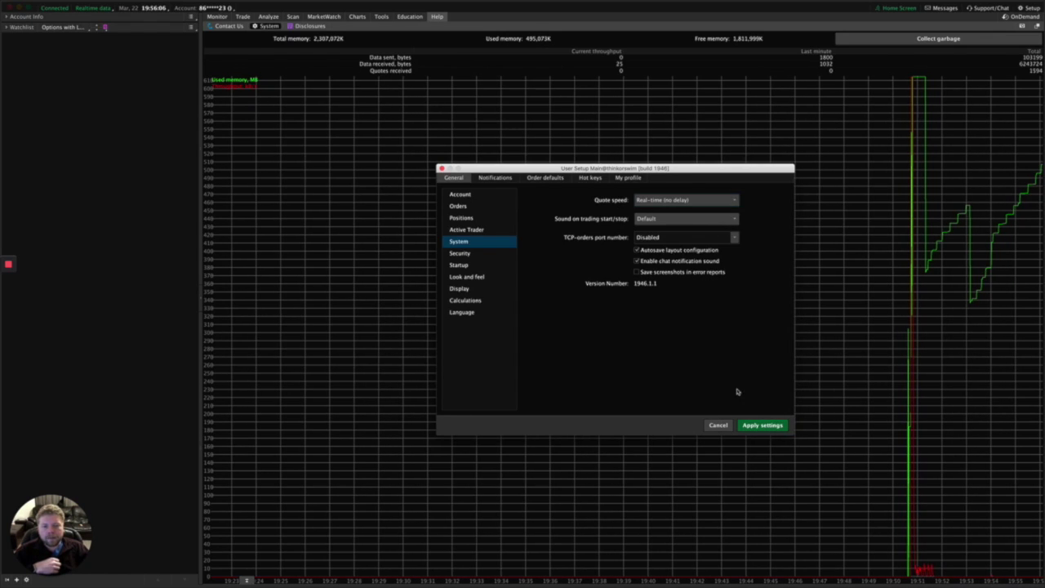
{"action": "left_click", "coordinate": [759, 426]}
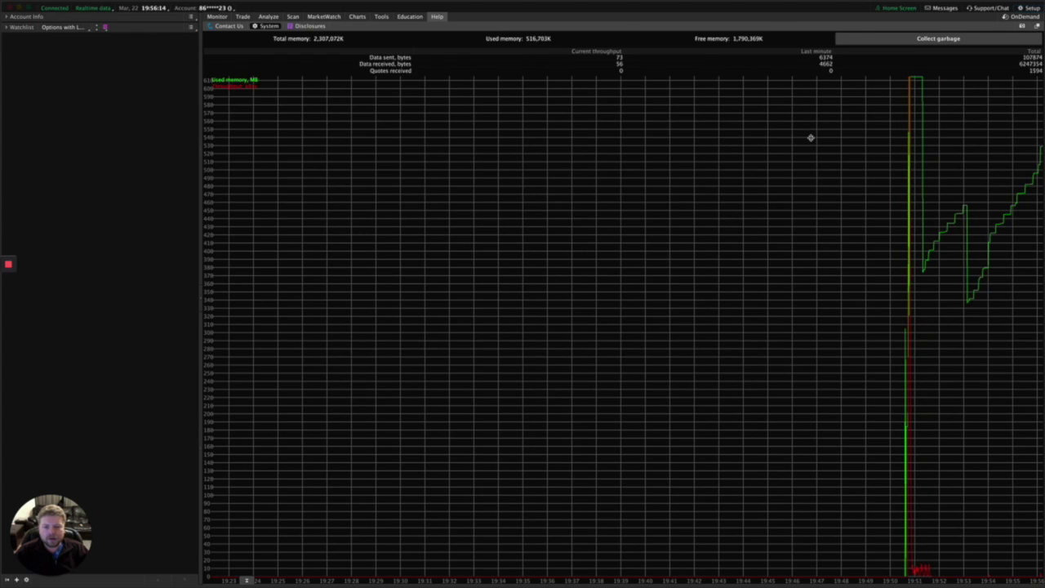
Quit thinkorswim and open the login screen's settings to review the minimum memory options.
{"action": "key", "text": "super+h"}
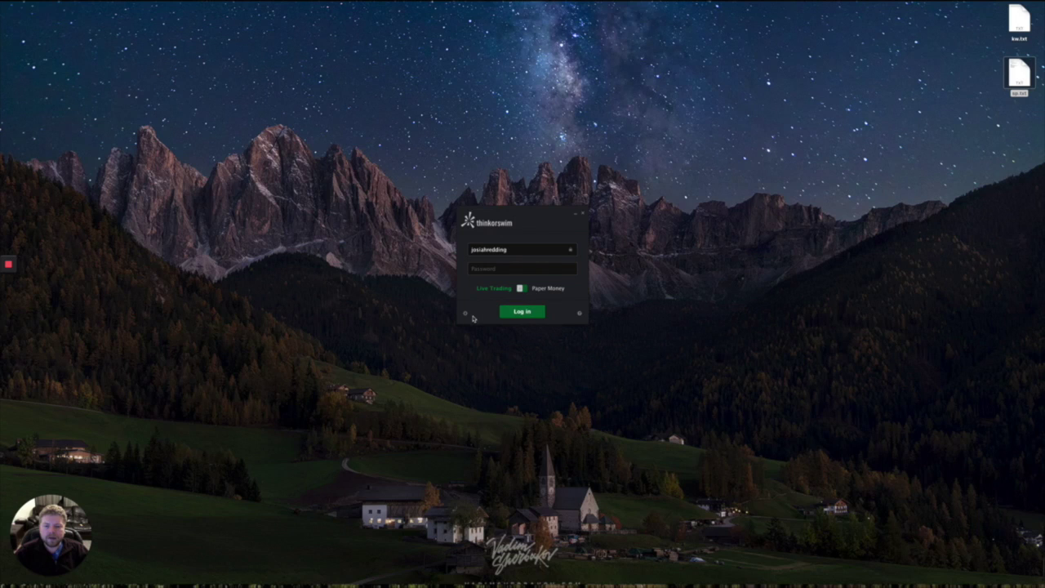
{"action": "left_click", "coordinate": [466, 315]}
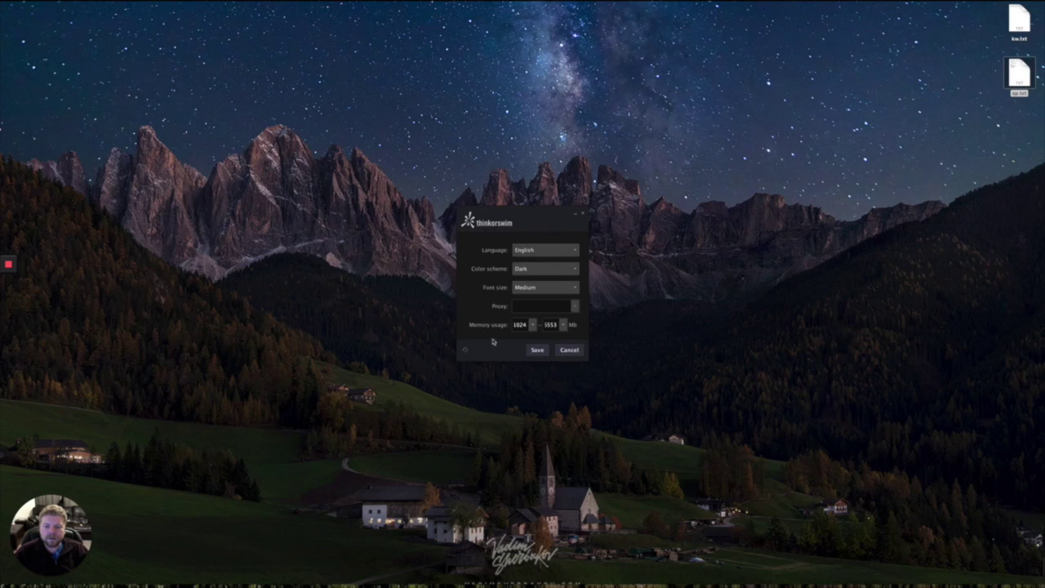
{"action": "left_click", "coordinate": [534, 325]}
{"action": "scroll", "coordinate": [533, 347], "scroll_direction": "up", "scroll_amount": 1}
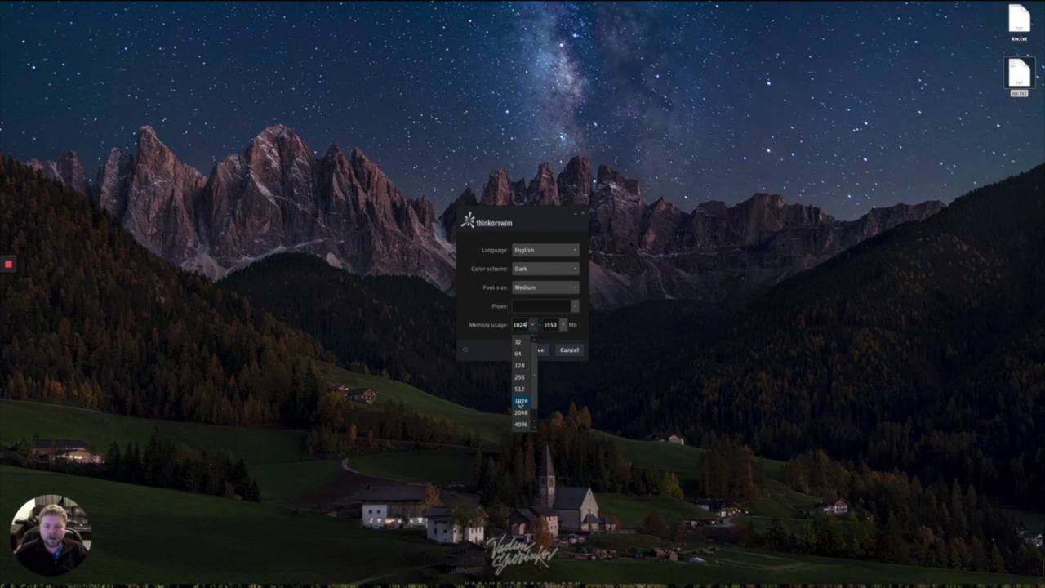
{"action": "left_click", "coordinate": [506, 340]}
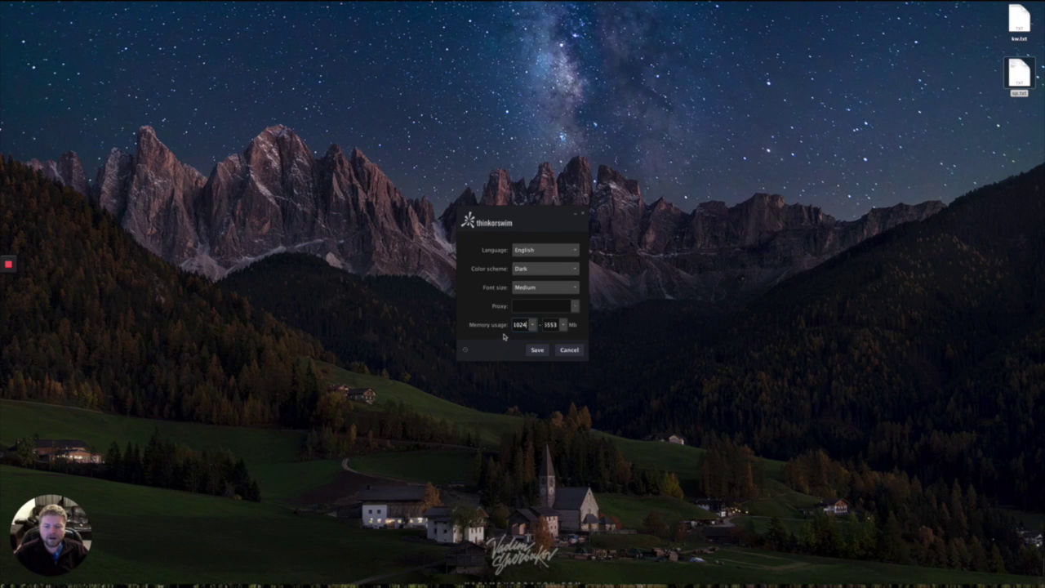
Set memory usage to 256 Mb minimum and 6144 Mb maximum.
{"action": "left_click", "coordinate": [563, 325]}
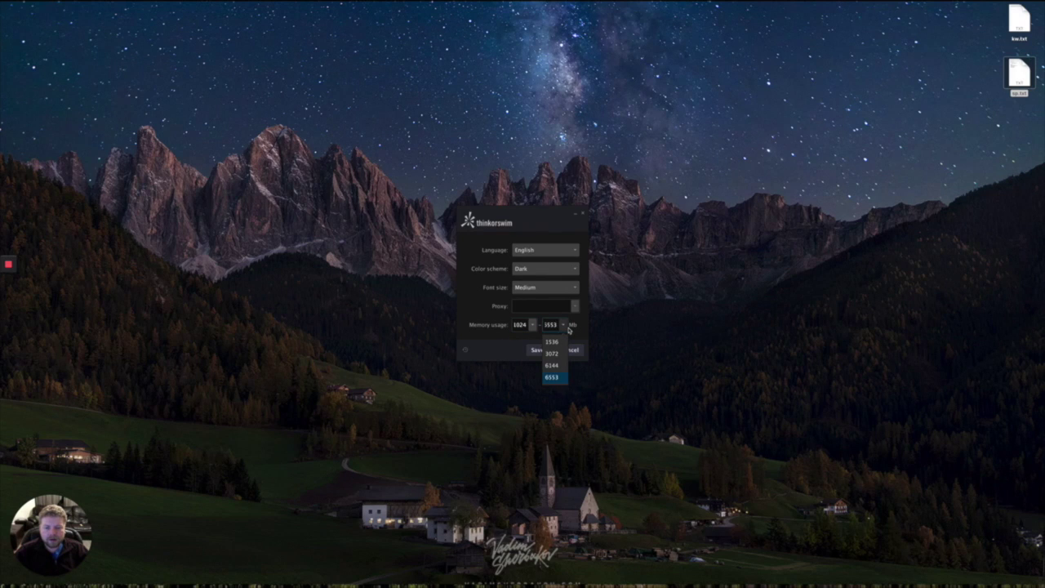
{"action": "left_click", "coordinate": [555, 365]}
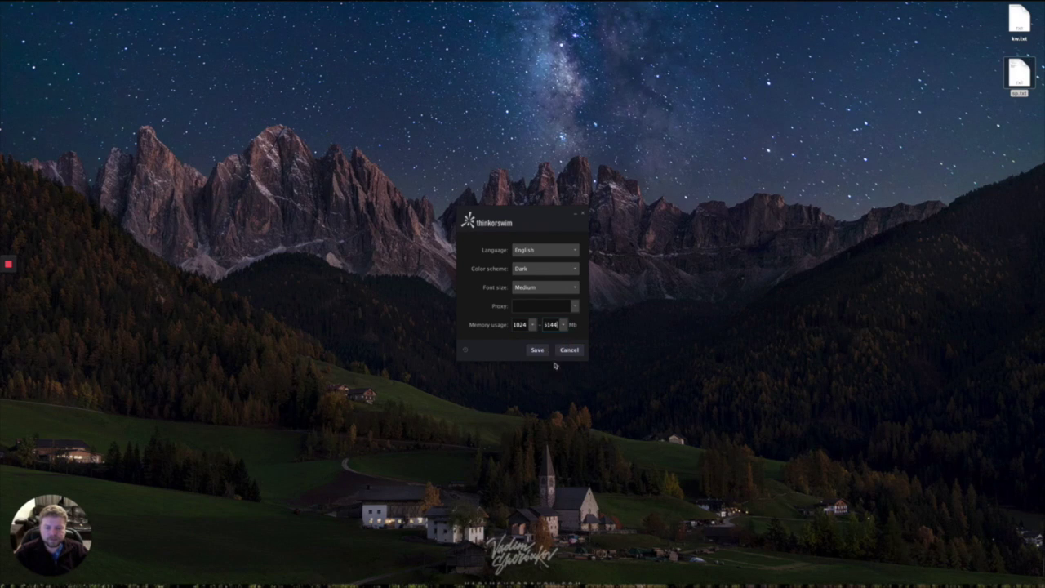
{"action": "left_click", "coordinate": [534, 325]}
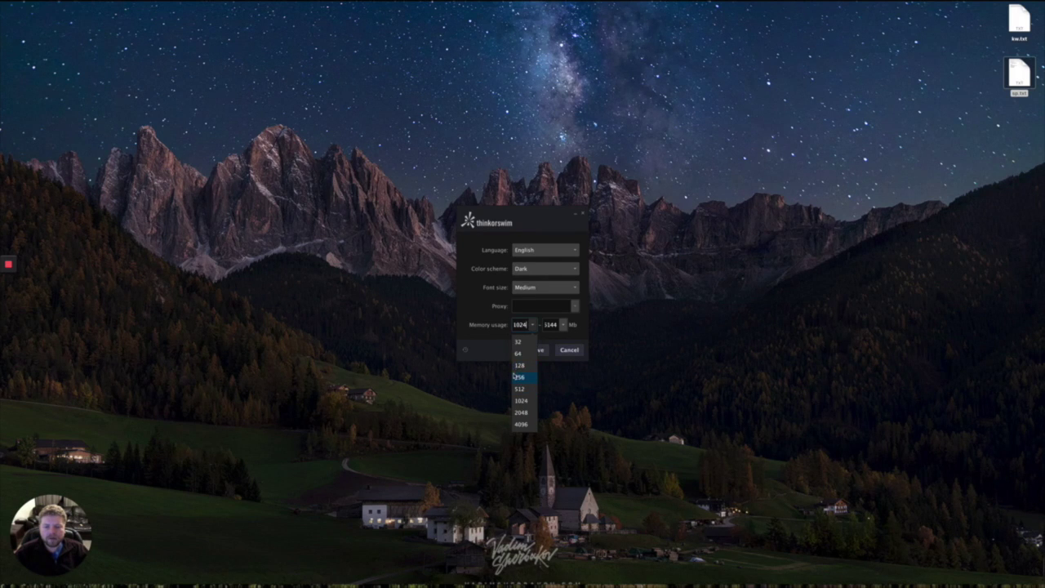
{"action": "left_click", "coordinate": [516, 377]}
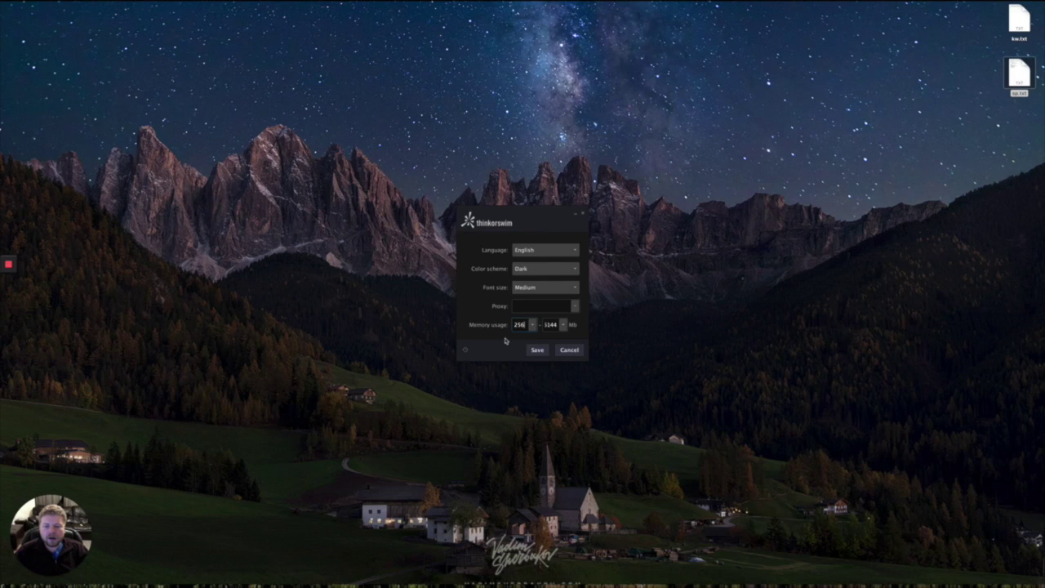
{"action": "left_click", "coordinate": [564, 326]}
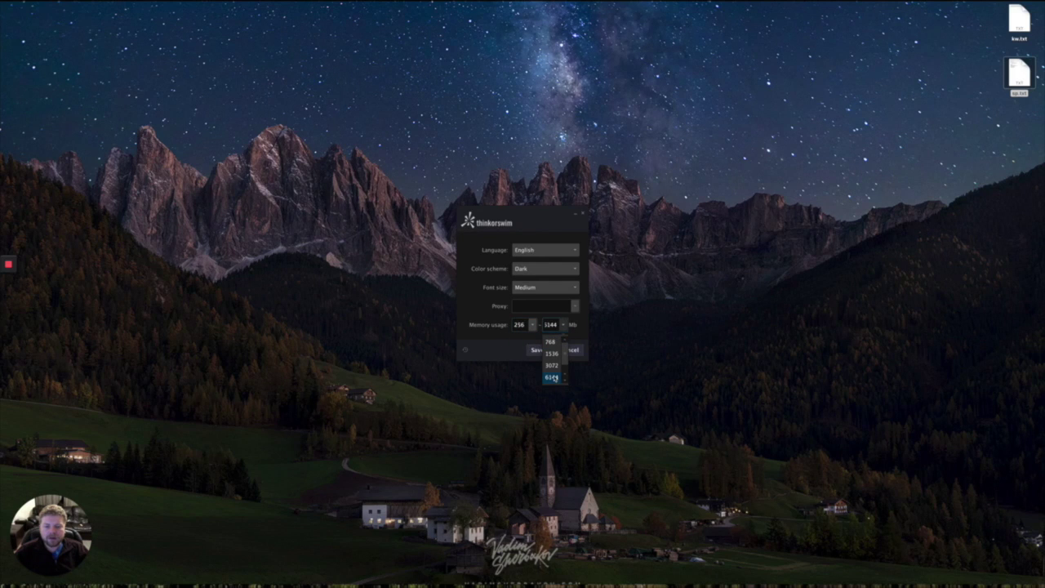
{"action": "scroll", "coordinate": [552, 378], "scroll_direction": "down", "scroll_amount": 1}
{"action": "left_click", "coordinate": [553, 366]}
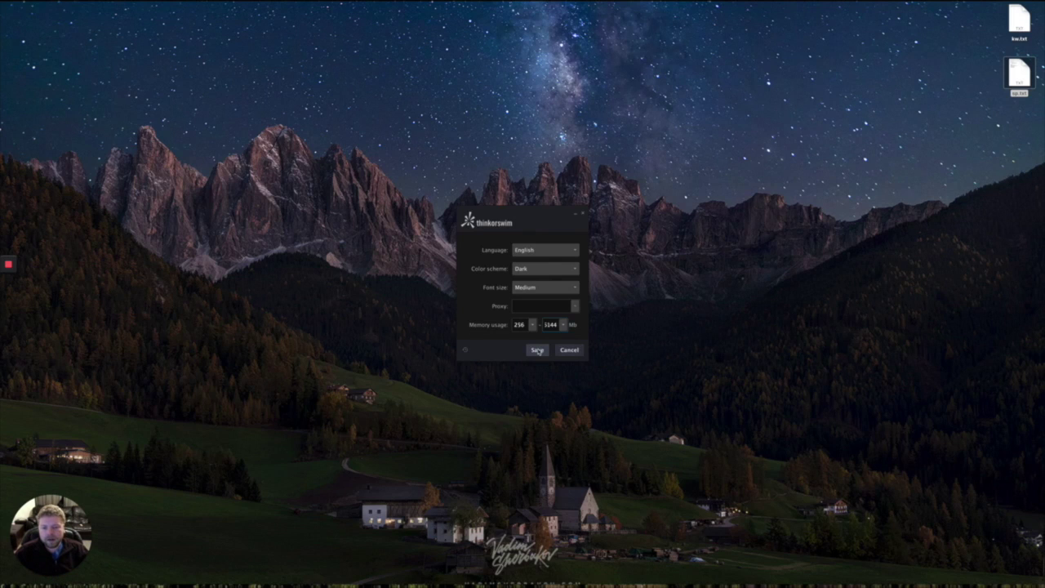
Confirm the maximum memory dropdown remains at 6144 Mb.
{"action": "left_click", "coordinate": [565, 326]}
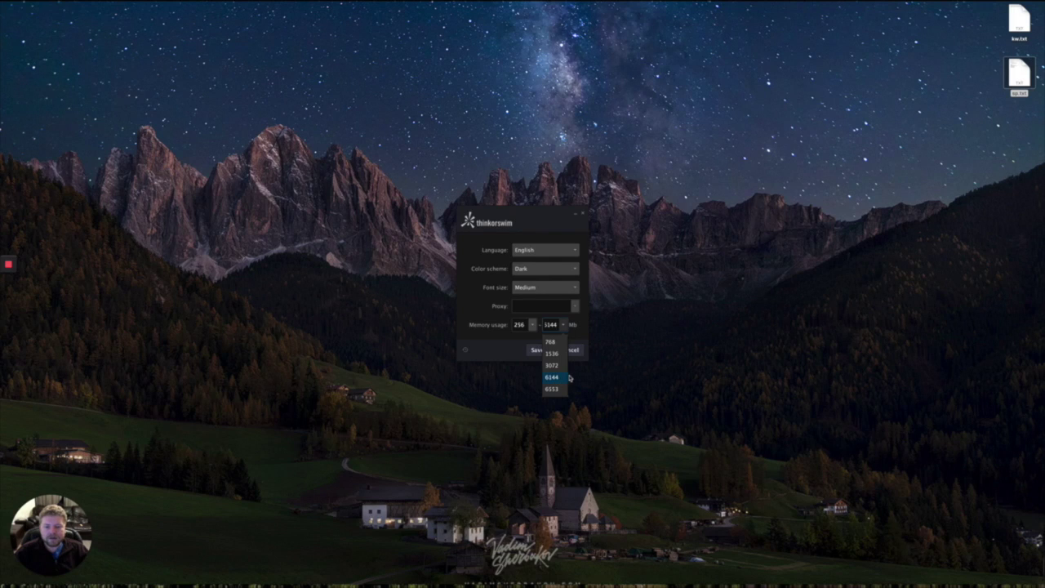
{"action": "left_click", "coordinate": [586, 325]}
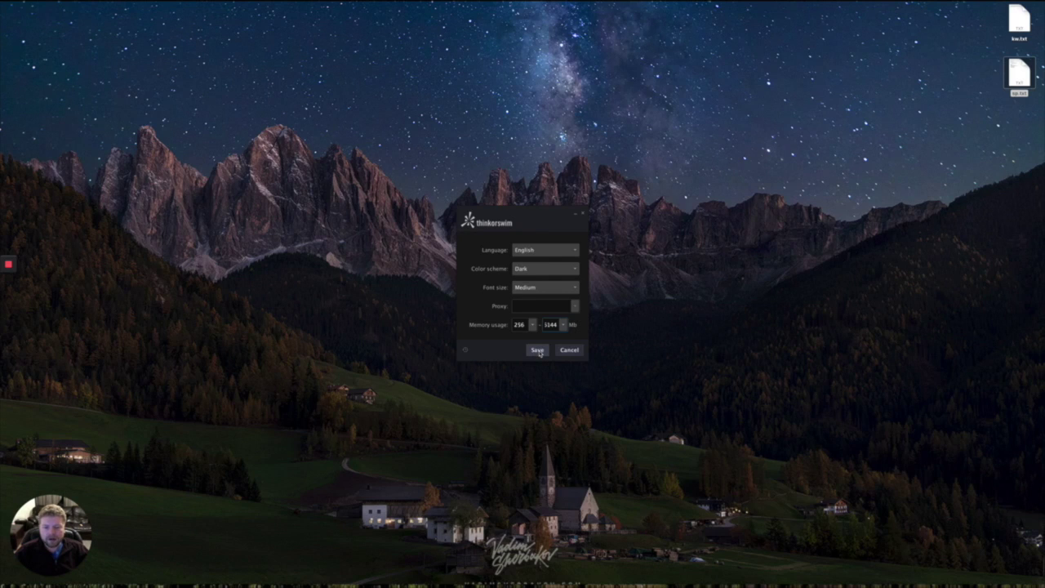
{"action": "left_click", "coordinate": [563, 324]}
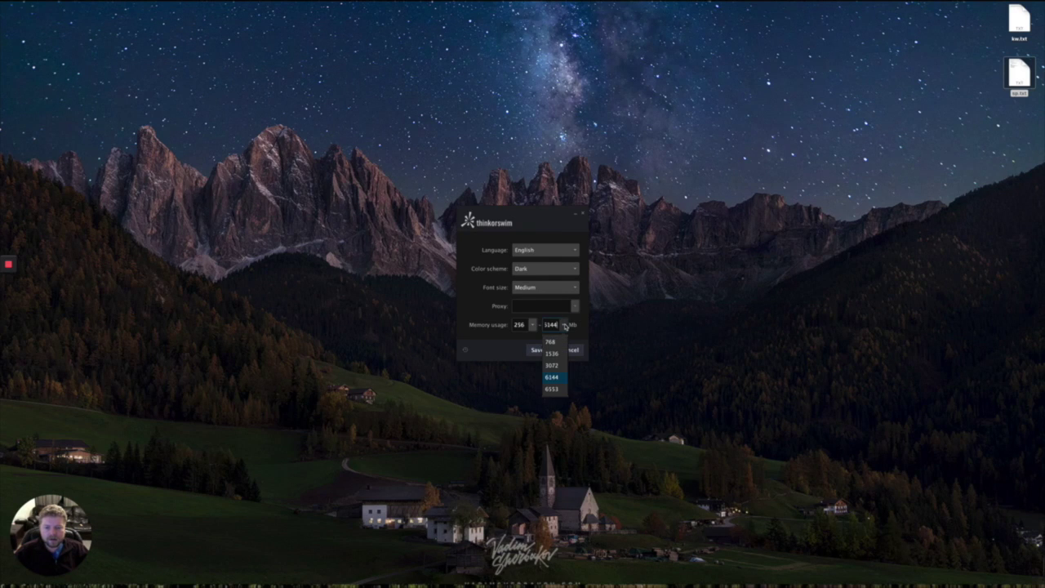
{"action": "left_click", "coordinate": [552, 378]}
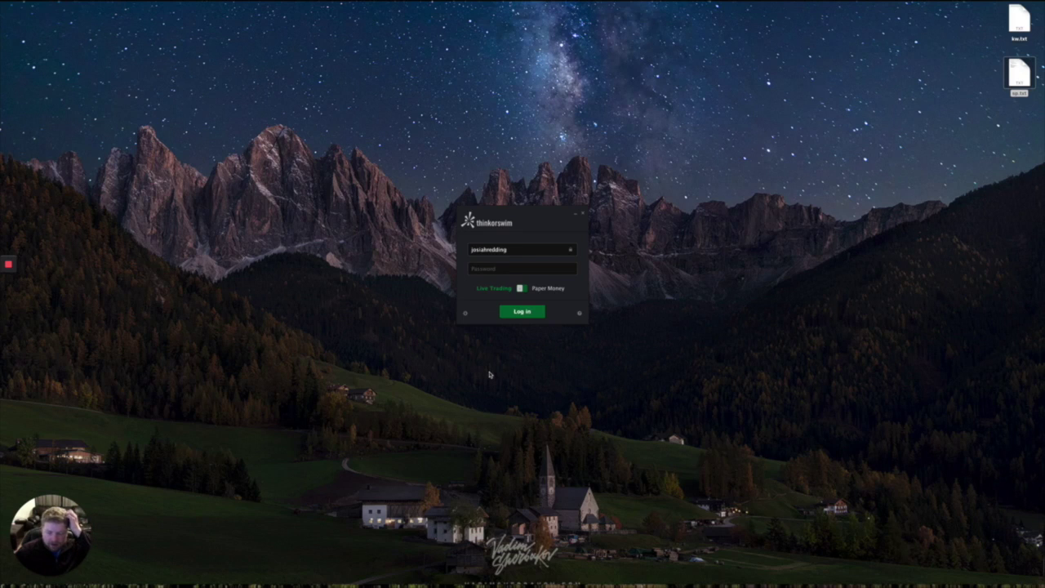
{"action": "key", "text": "super+space"}
{"action": "type", "text": "displ"}
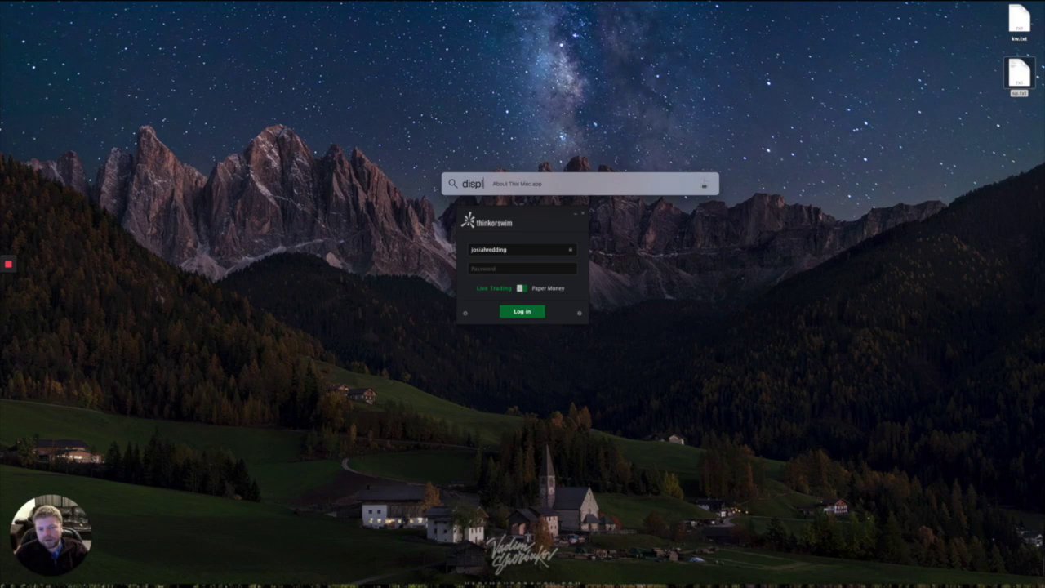
{"action": "type", "text": "ay"}
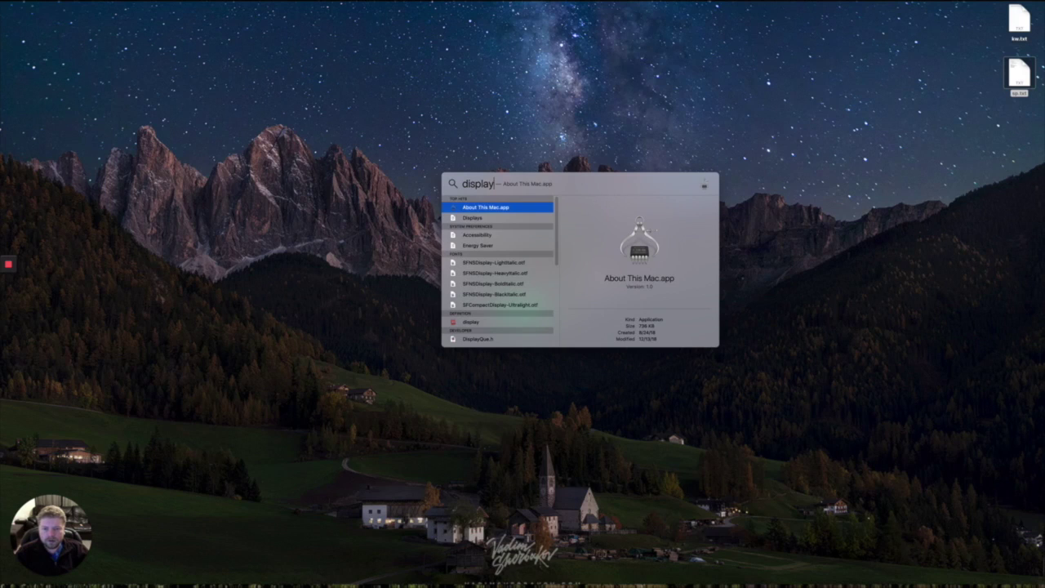
{"action": "type", "text": "s"}
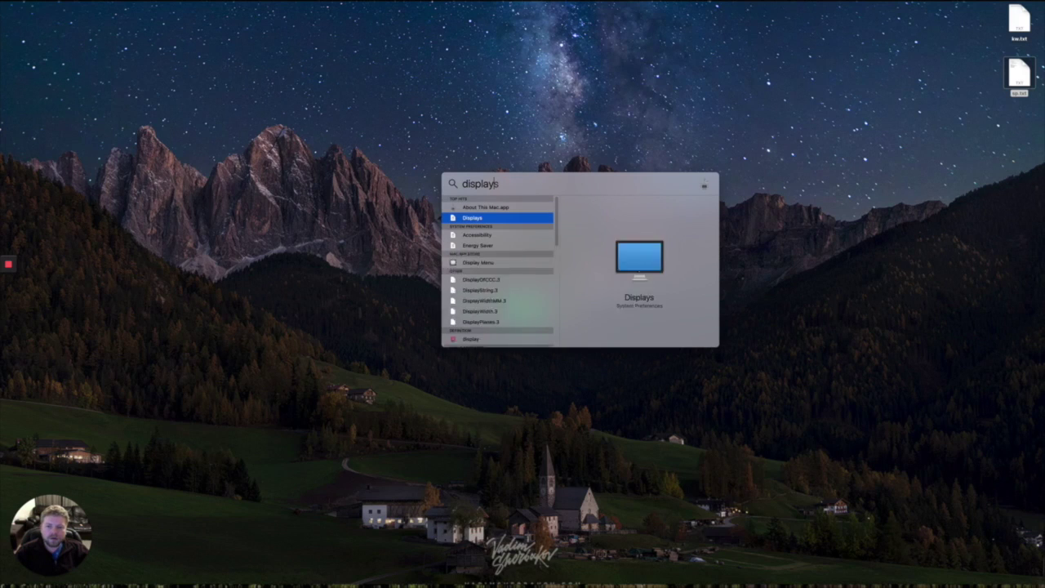
{"action": "key", "text": "Return"}
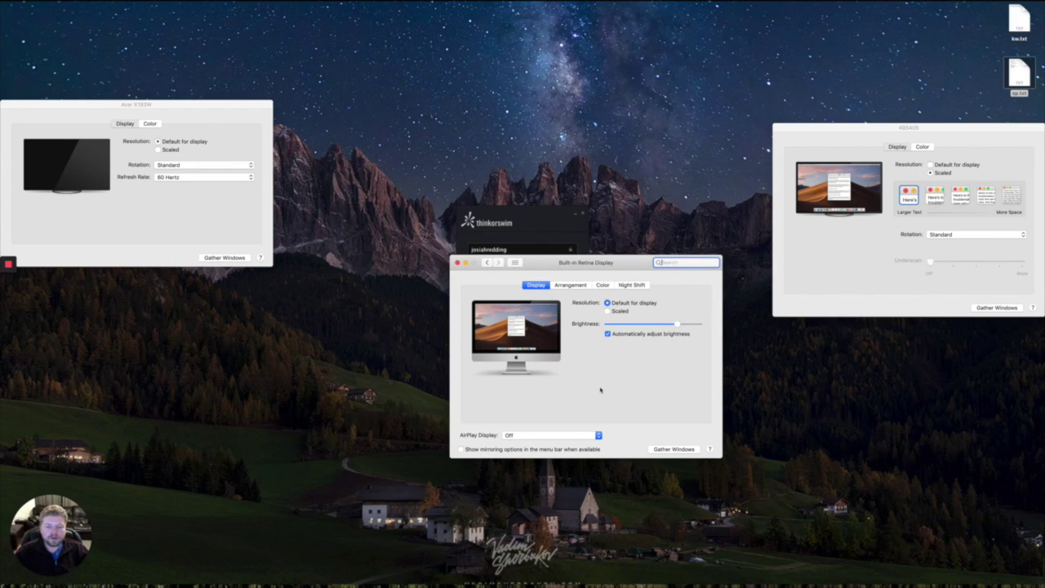
{"action": "left_click_drag", "start_coordinate": [593, 262], "coordinate": [563, 299]}
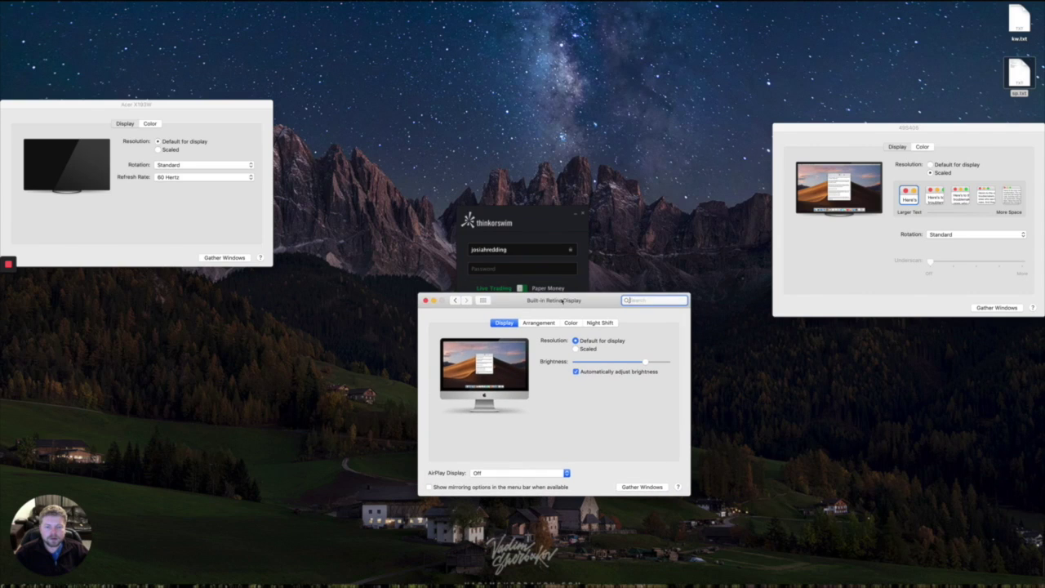
{"action": "key", "text": "super+q"}
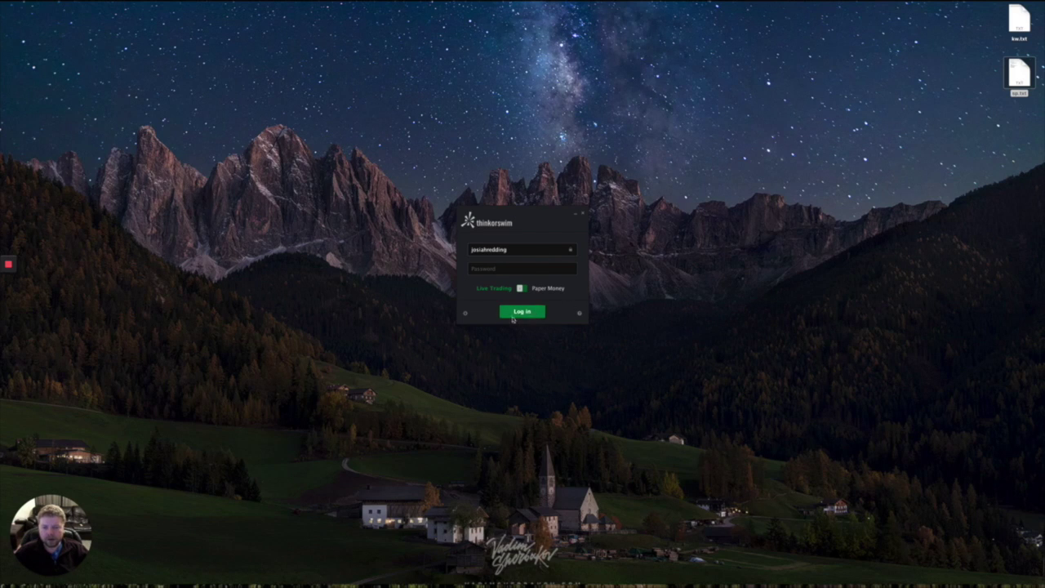
Log in to thinkorswim with the account password, then open a Finder window.
{"action": "left_click", "coordinate": [523, 269]}
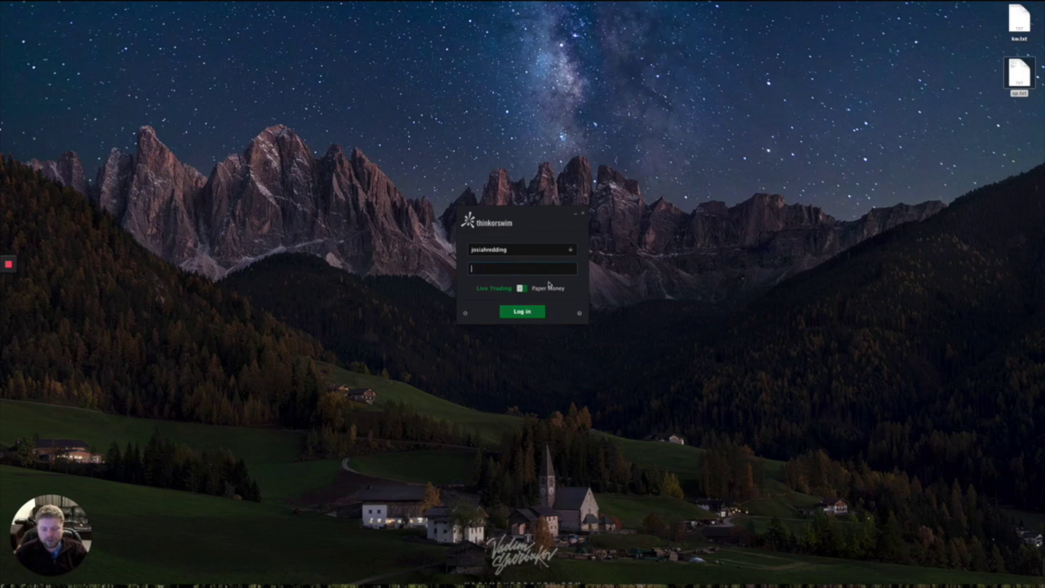
{"action": "type", "text": "••••••••••••"}
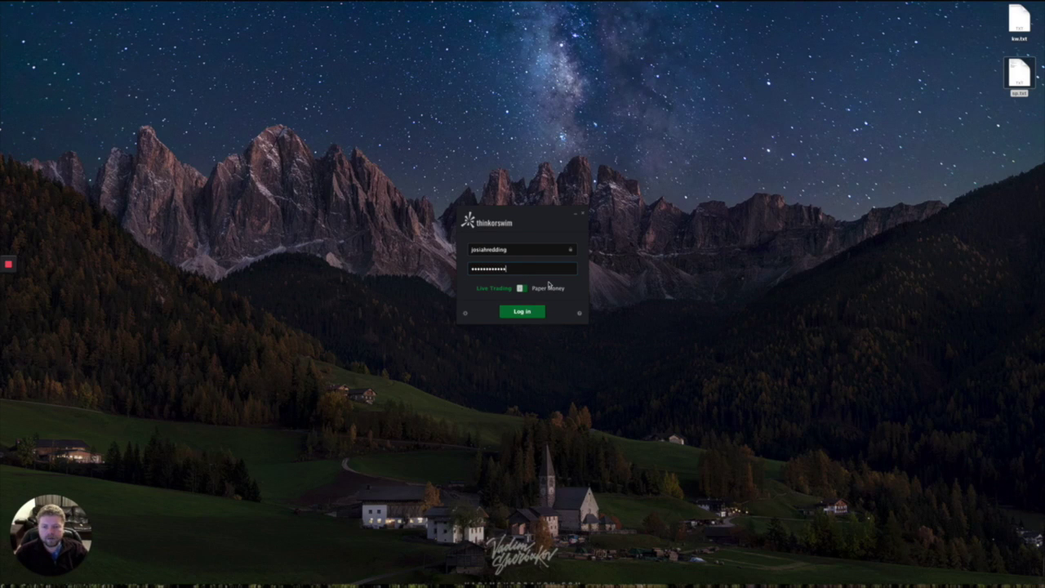
{"action": "key", "text": "Return"}
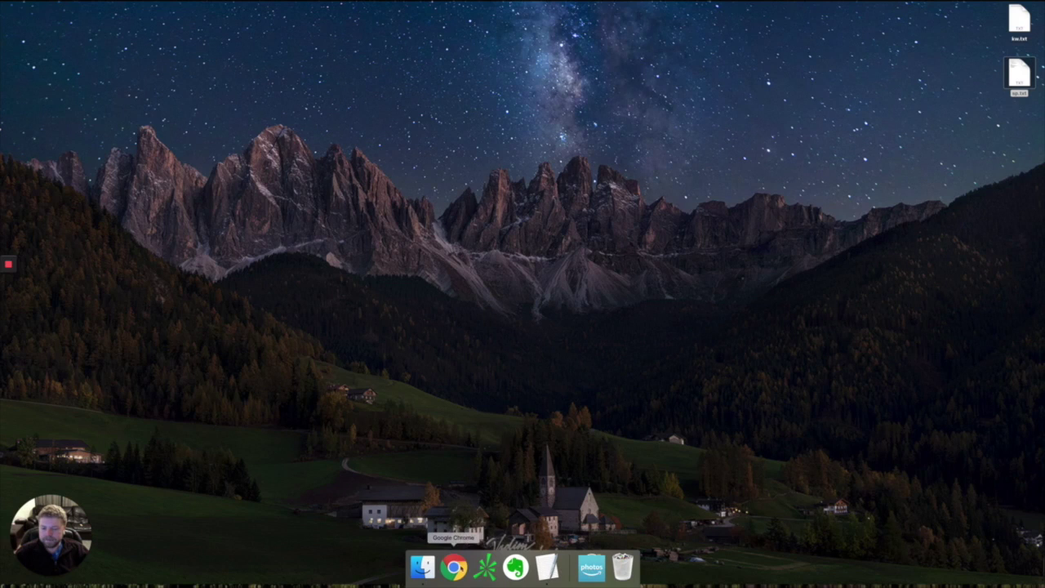
{"action": "left_click", "coordinate": [422, 566]}
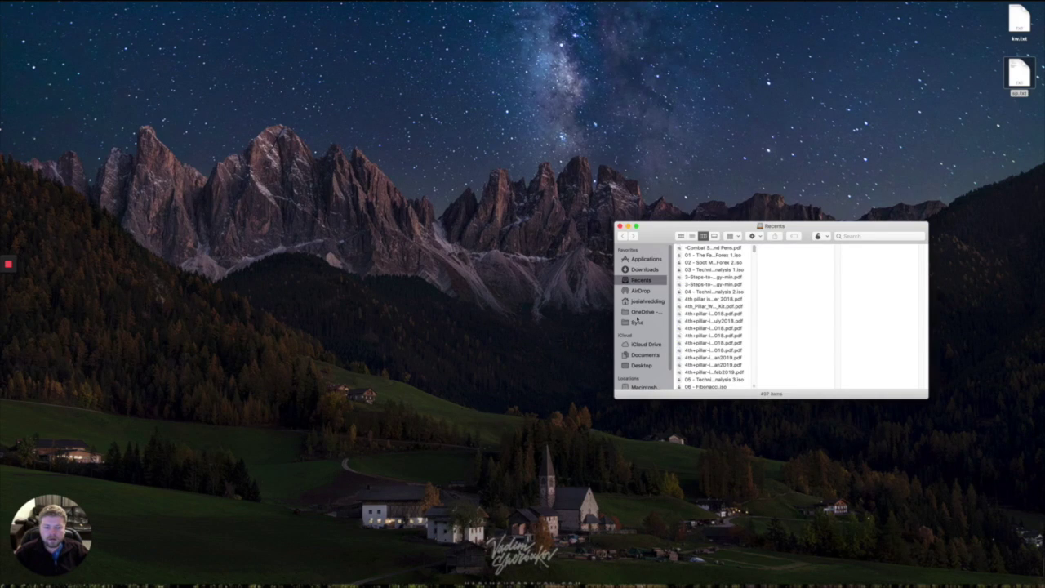
Browse the Applications folder in Finder and open the TDA folder.
{"action": "left_click", "coordinate": [645, 269]}
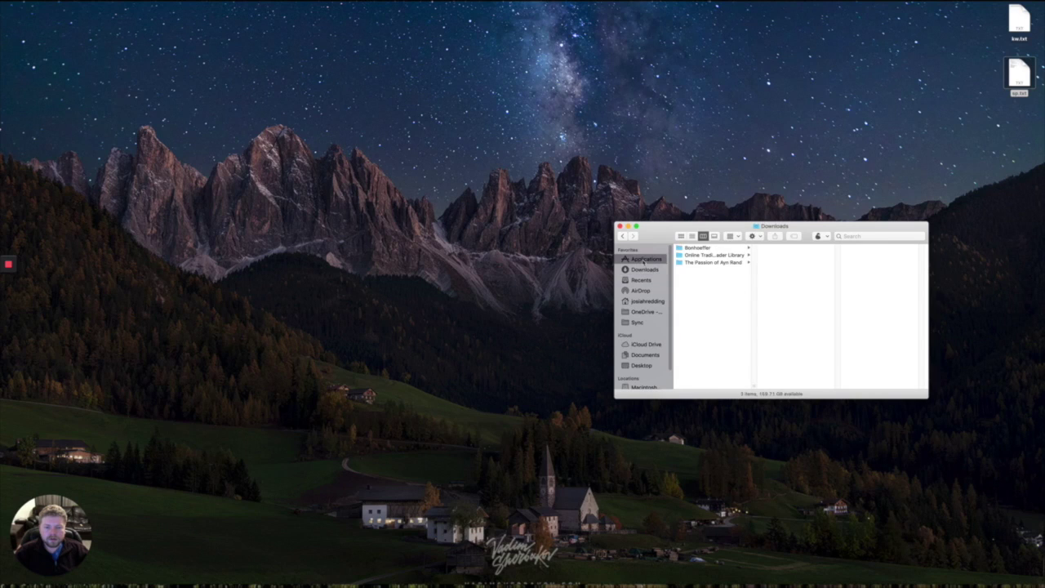
{"action": "scroll", "coordinate": [708, 343], "scroll_direction": "down", "scroll_amount": 5}
{"action": "scroll", "coordinate": [707, 344], "scroll_direction": "down", "scroll_amount": 5}
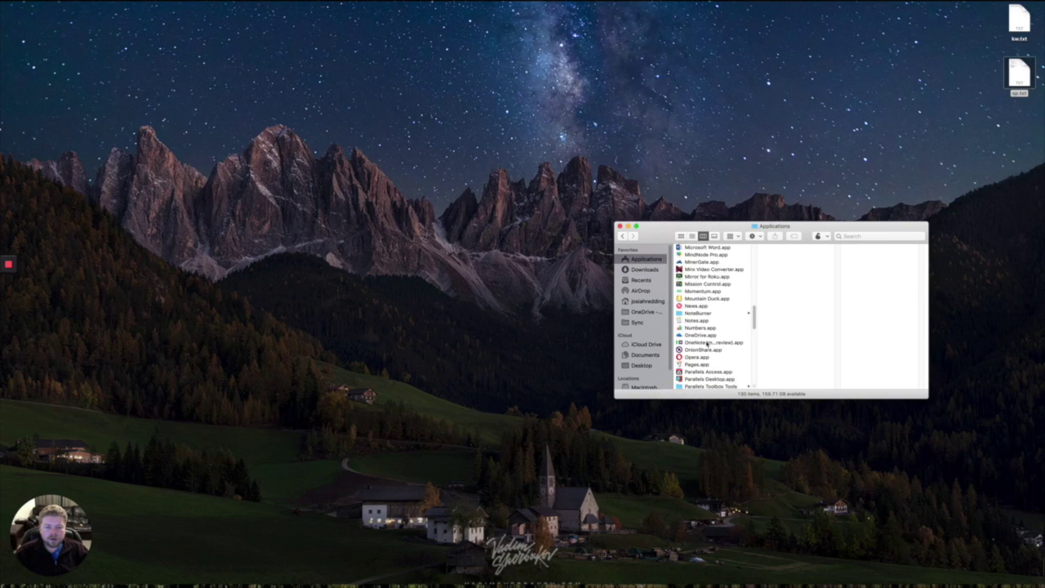
{"action": "scroll", "coordinate": [708, 344], "scroll_direction": "down", "scroll_amount": 5}
{"action": "scroll", "coordinate": [707, 344], "scroll_direction": "down", "scroll_amount": 5}
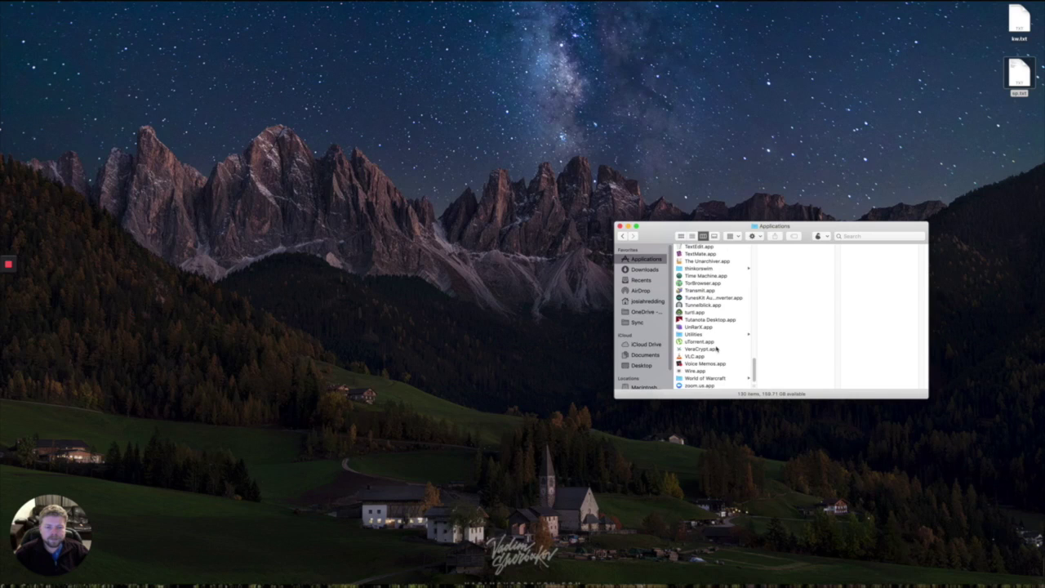
{"action": "scroll", "coordinate": [709, 275], "scroll_direction": "up", "scroll_amount": 2}
{"action": "scroll", "coordinate": [704, 284], "scroll_direction": "up", "scroll_amount": 2}
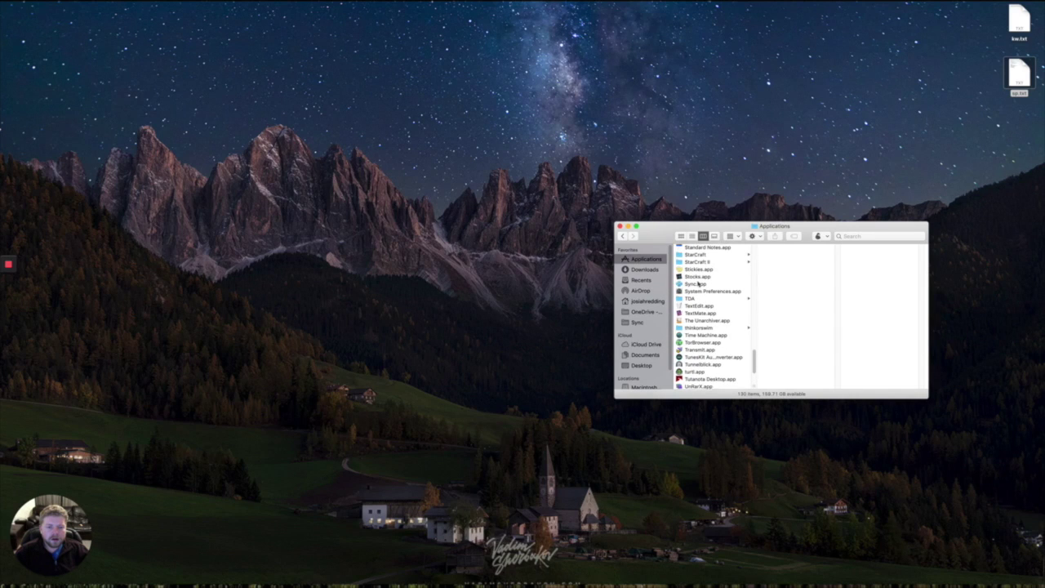
{"action": "scroll", "coordinate": [699, 294], "scroll_direction": "up", "scroll_amount": 3}
{"action": "scroll", "coordinate": [692, 305], "scroll_direction": "up", "scroll_amount": 2}
{"action": "left_click", "coordinate": [693, 305]}
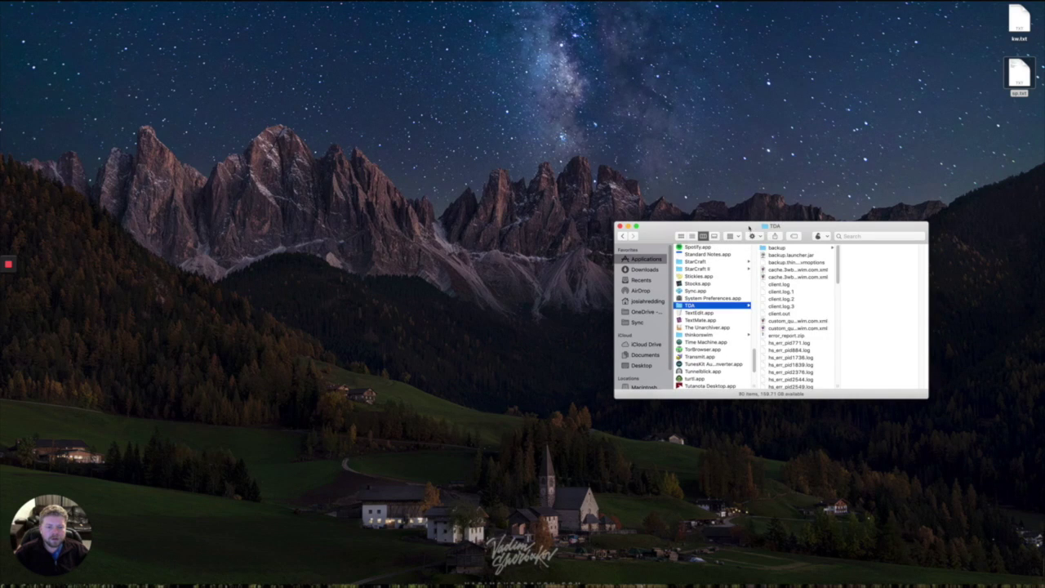
Open the usergui folder inside TDA and bring up the TDA folder's context menu.
{"action": "left_click_drag", "start_coordinate": [768, 236], "coordinate": [592, 250]}
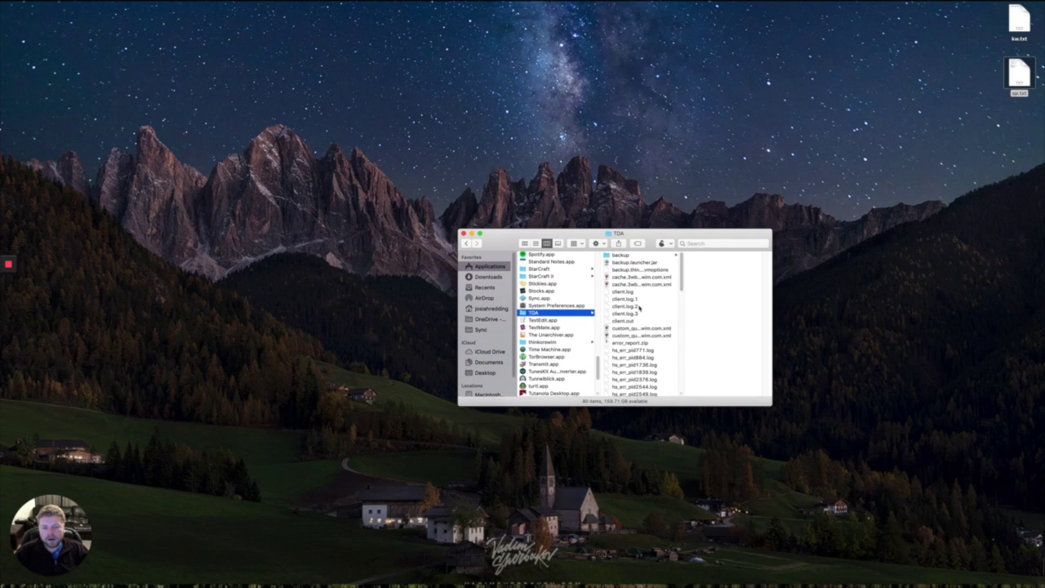
{"action": "scroll", "coordinate": [637, 343], "scroll_direction": "down", "scroll_amount": 5}
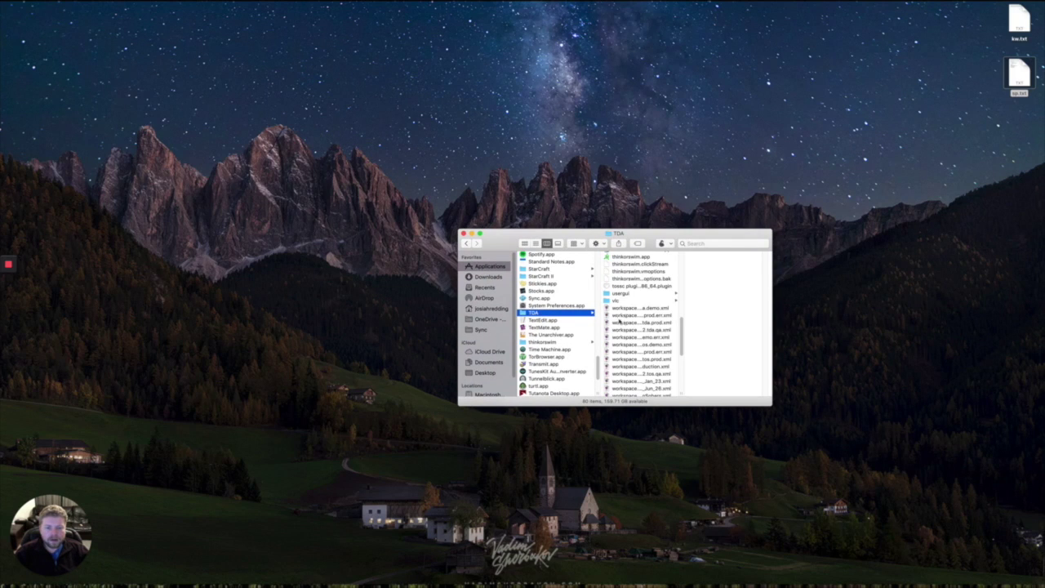
{"action": "left_click", "coordinate": [620, 295]}
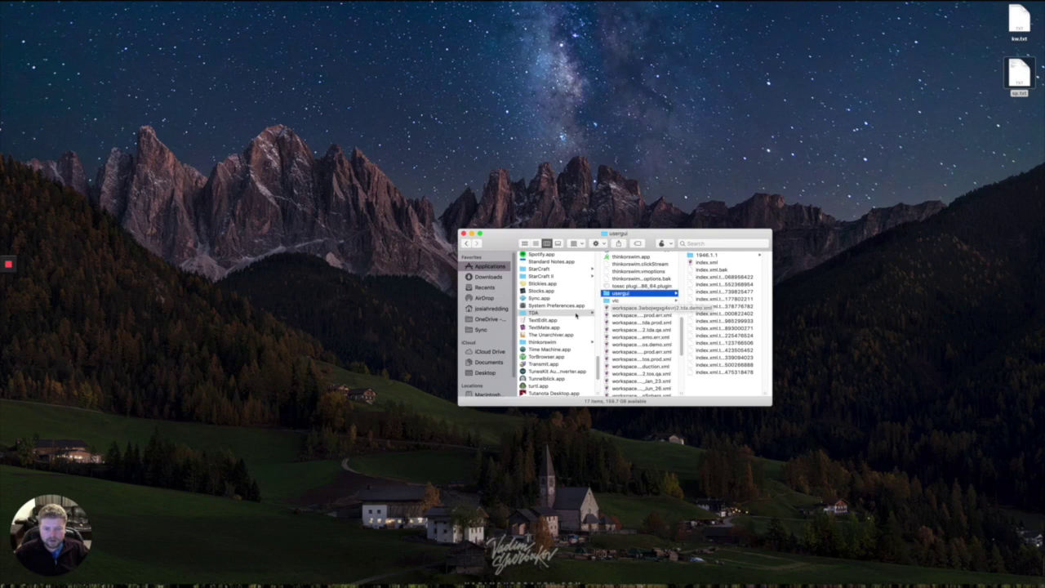
{"action": "right_click", "coordinate": [576, 315]}
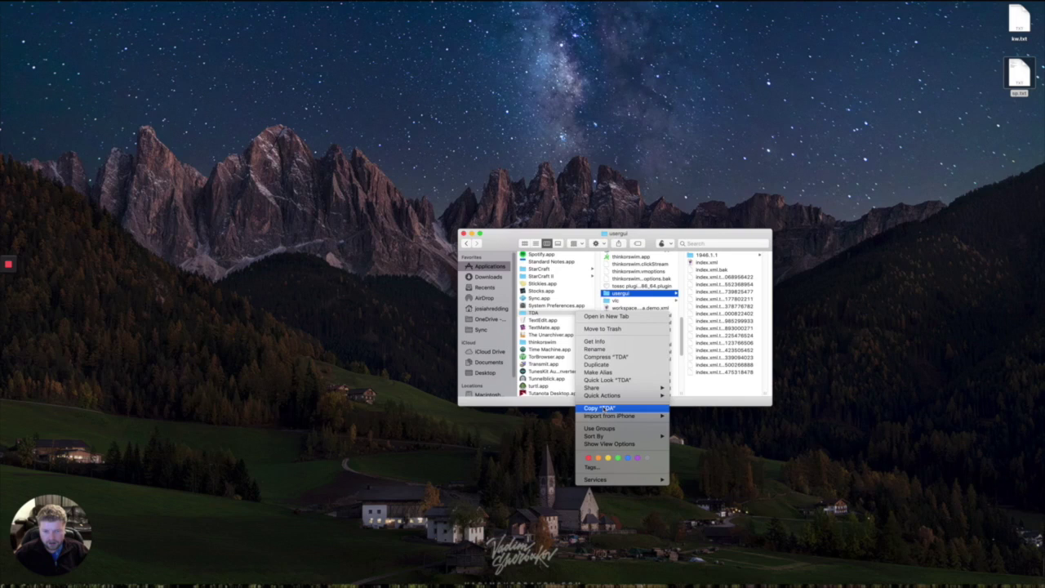
{"action": "left_click", "coordinate": [602, 408]}
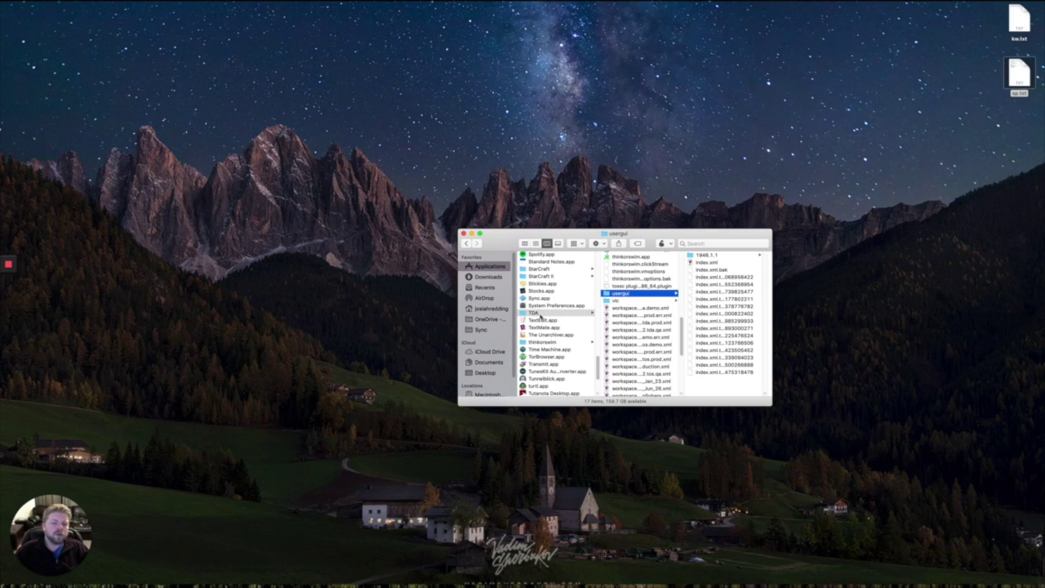
{"action": "left_click", "coordinate": [538, 314]}
Select the usergui folder in TDA and move it to the Trash with Cmd+Delete.
{"action": "left_click_drag", "start_coordinate": [584, 235], "coordinate": [531, 188]}
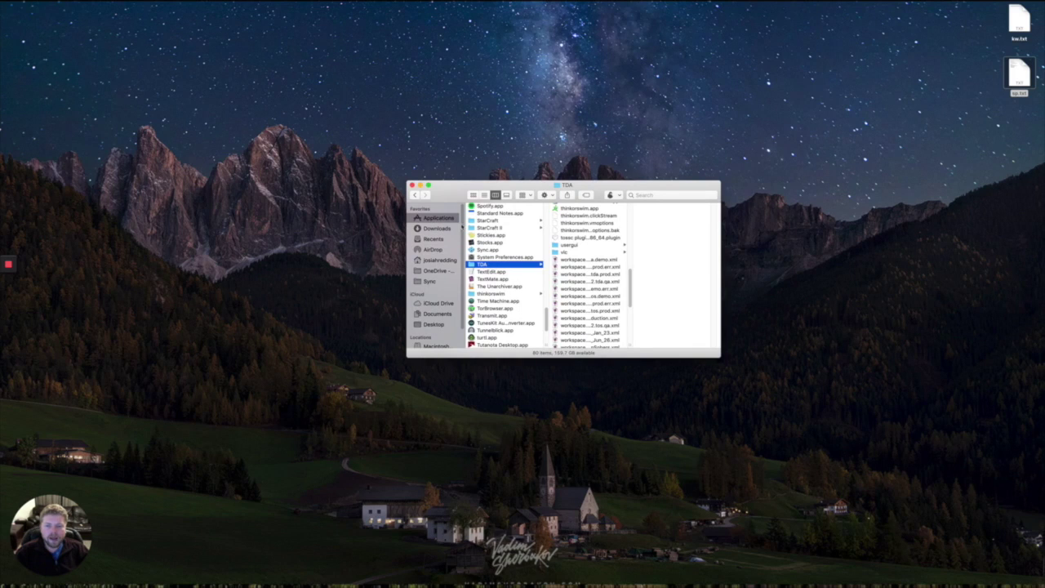
{"action": "left_click", "coordinate": [575, 246]}
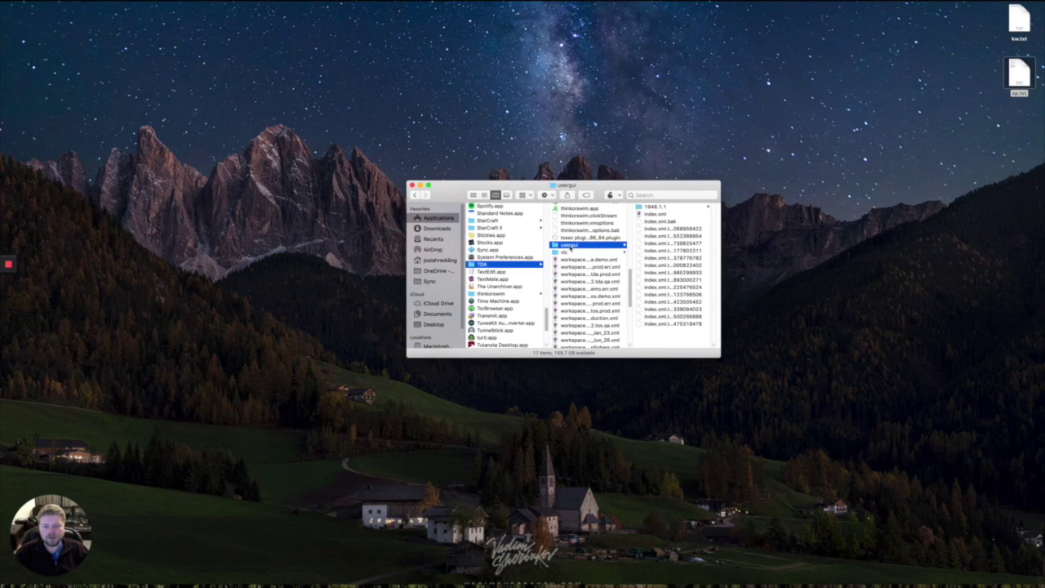
{"action": "key", "text": "super+BackSpace"}
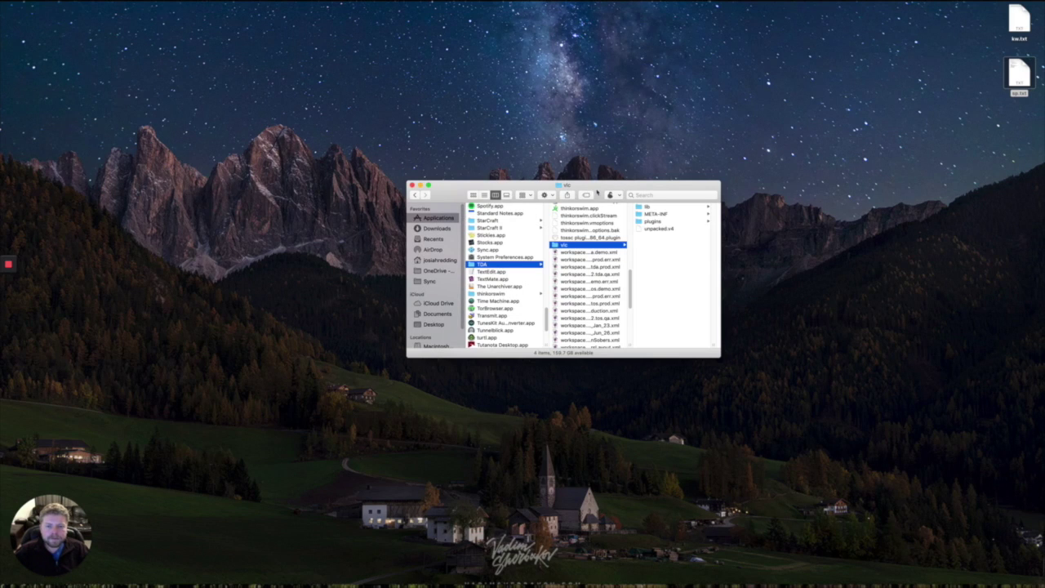
{"action": "left_click_drag", "start_coordinate": [597, 193], "coordinate": [574, 186]}
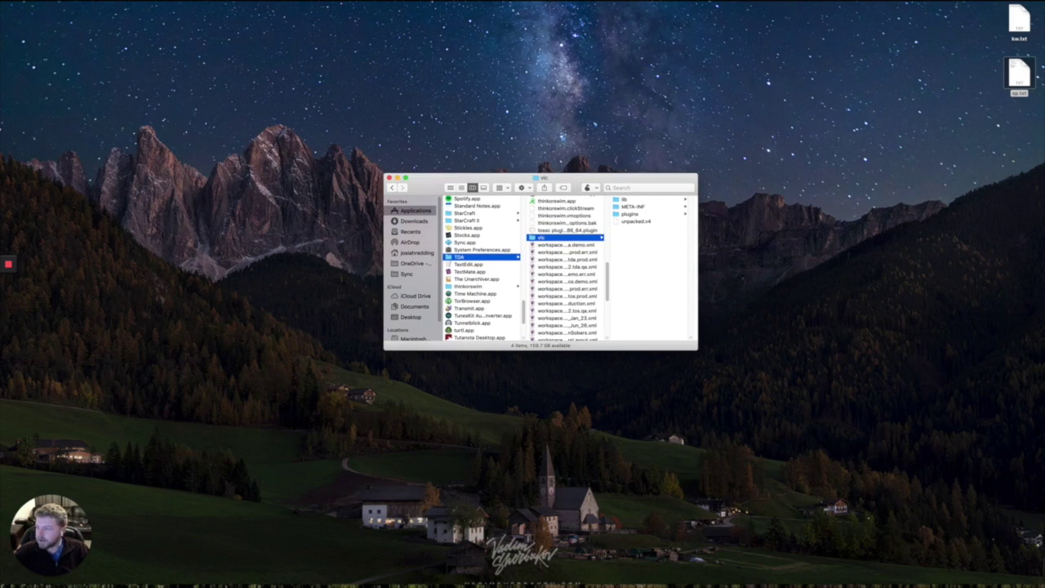
Open the sp.txt notes file in TextEdit, delete the first five steps, then undo it.
{"action": "key", "text": "super+Tab"}
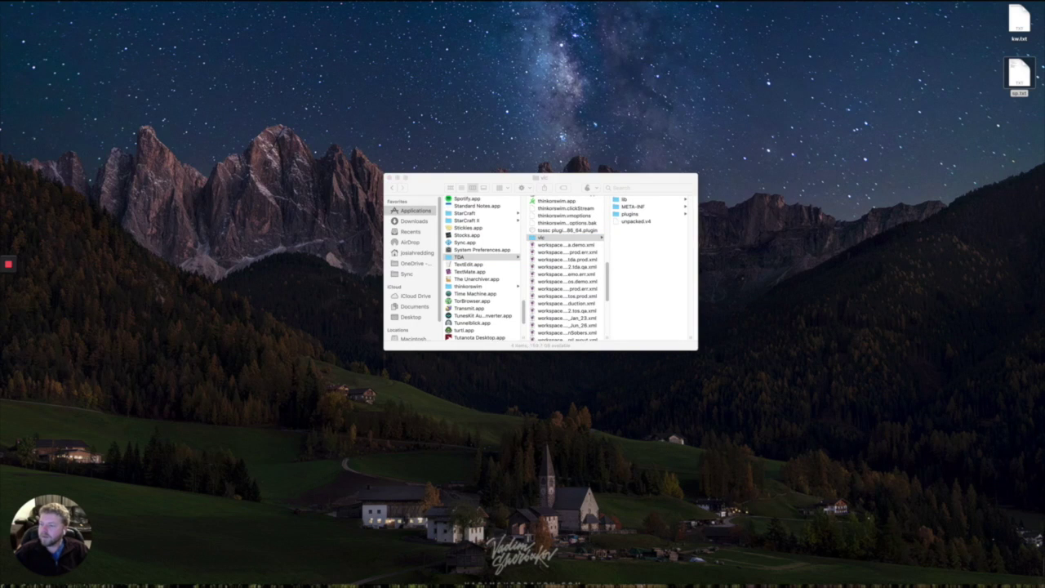
{"action": "double_click", "coordinate": [1034, 75]}
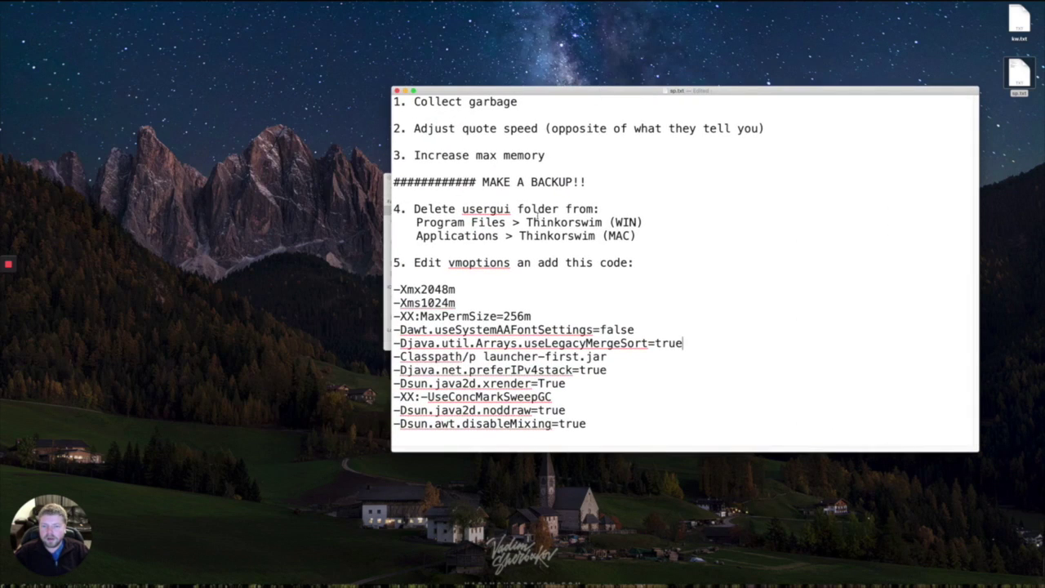
{"action": "left_click_drag", "start_coordinate": [670, 259], "coordinate": [383, 76]}
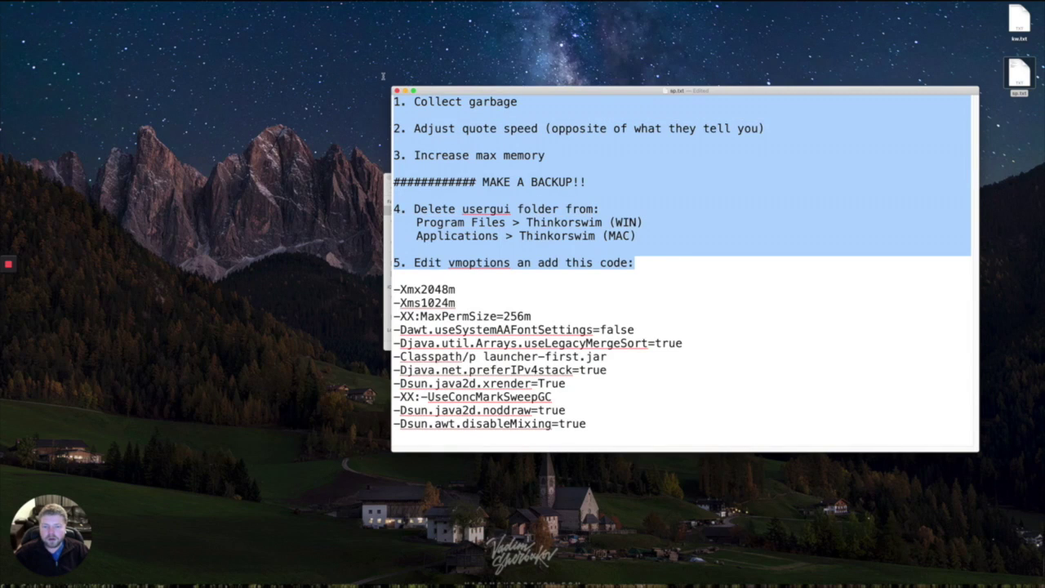
{"action": "key", "text": "BackSpace"}
{"action": "key", "text": "super+z"}
Delete the first four steps and the blank line after them, then shrink the window.
{"action": "key", "text": "Left"}
{"action": "key", "text": "Down"}
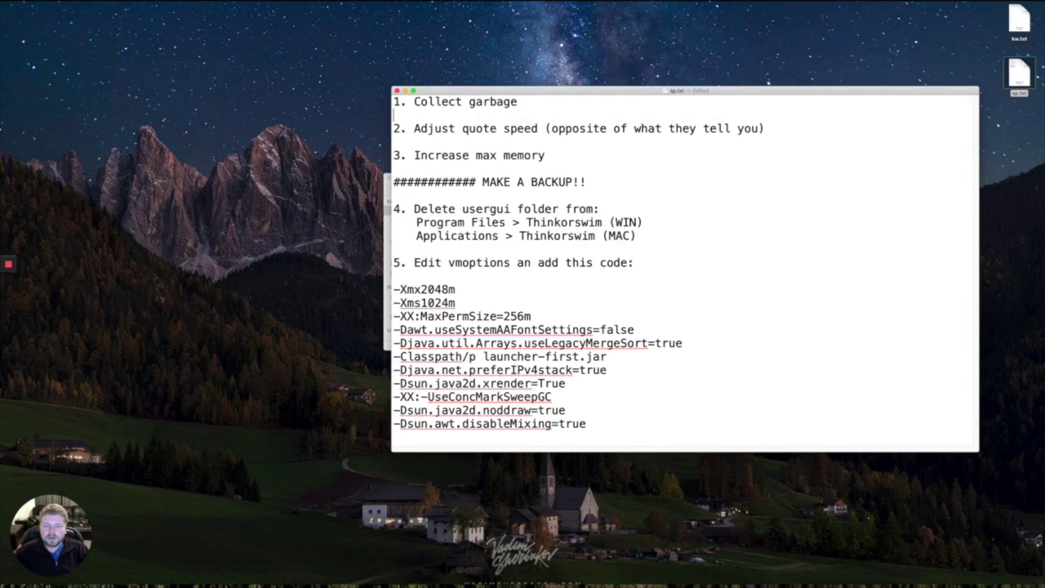
{"action": "key", "text": "Up"}
{"action": "key", "text": "shift+Down"}
{"action": "key", "text": "shift+Down"}
{"action": "key", "text": "shift+Down"}
{"action": "key", "text": "shift+Down"}
{"action": "key", "text": "shift+Down"}
{"action": "key", "text": "shift+Down"}
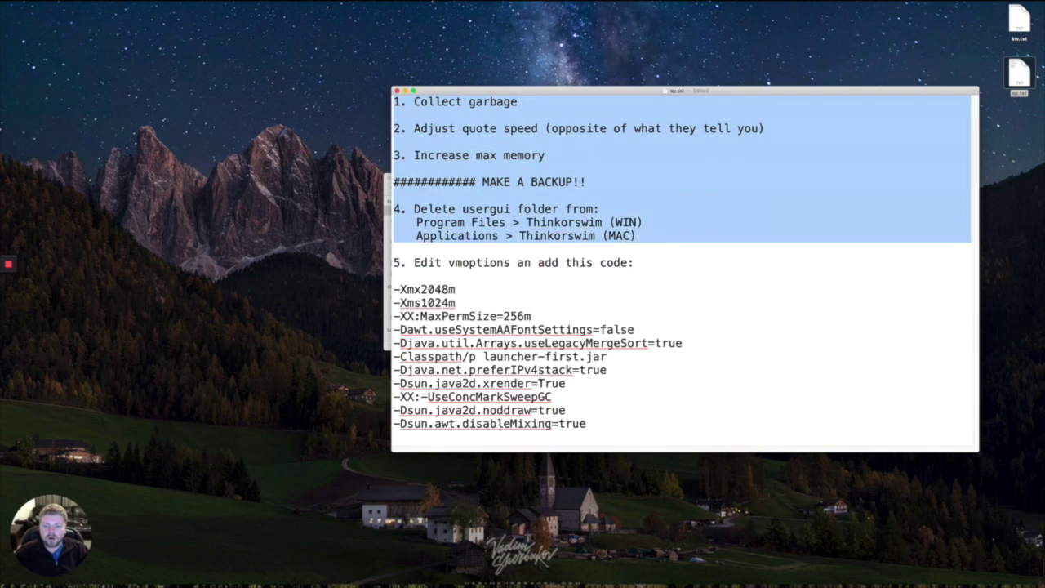
{"action": "key", "text": "BackSpace"}
{"action": "key", "text": "Delete"}
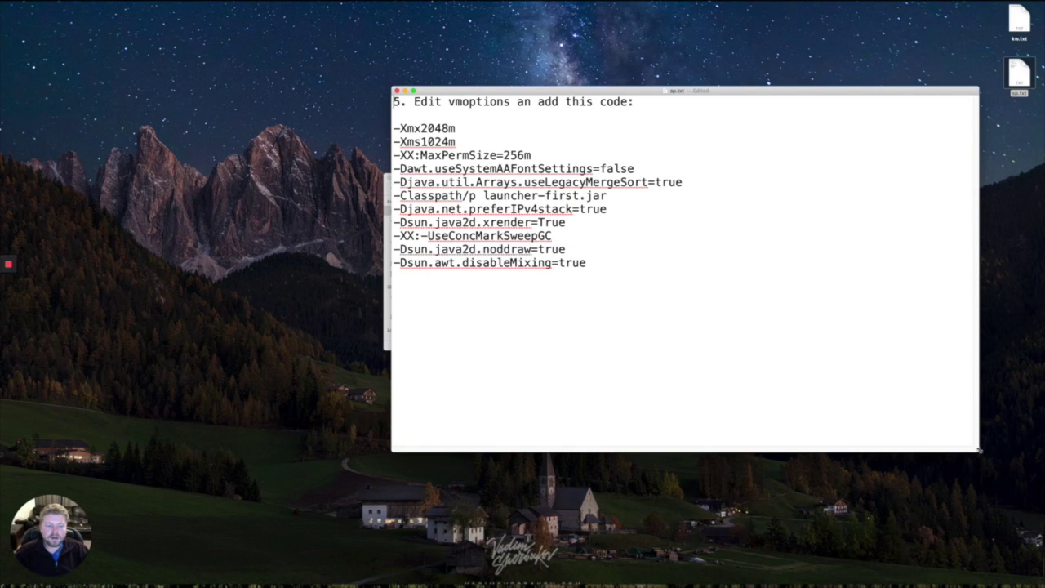
{"action": "left_click_drag", "start_coordinate": [979, 449], "coordinate": [707, 296]}
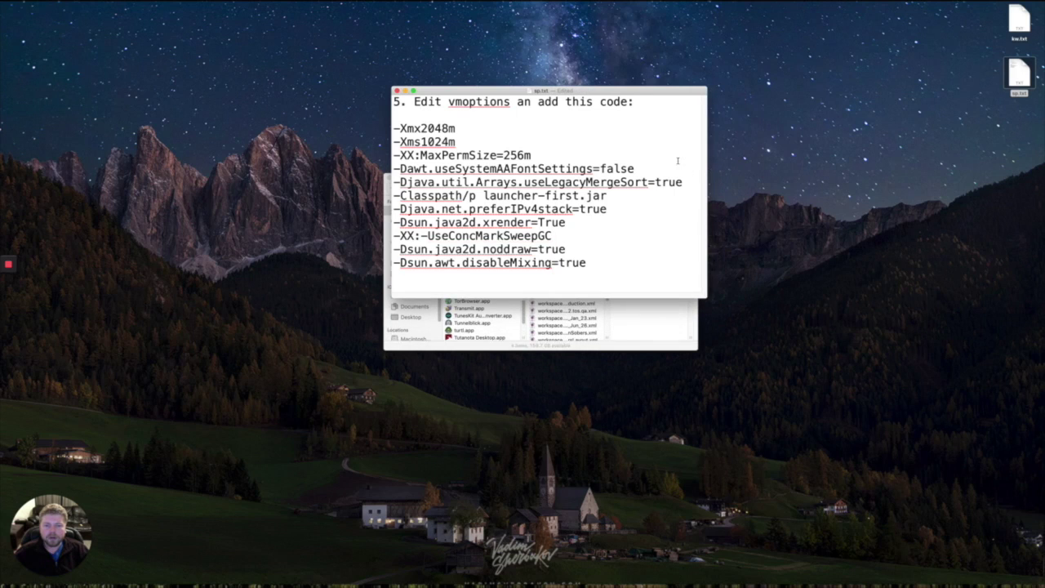
Move the notes left and bring up Open With for thinkorswim.vmoptions in Finder's TDA folder.
{"action": "left_click_drag", "start_coordinate": [631, 89], "coordinate": [301, 174]}
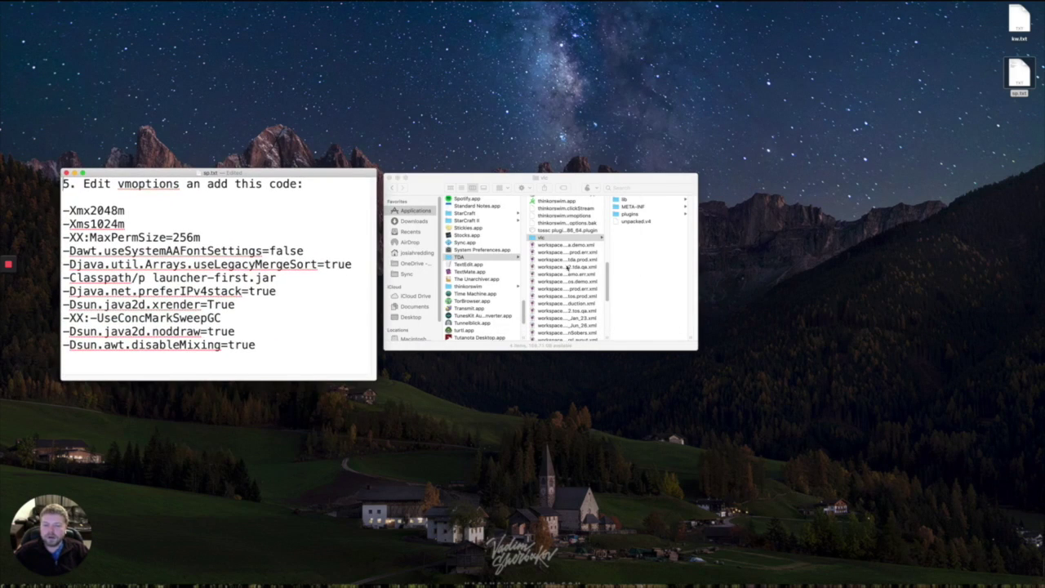
{"action": "scroll", "coordinate": [558, 259], "scroll_direction": "up", "scroll_amount": 2}
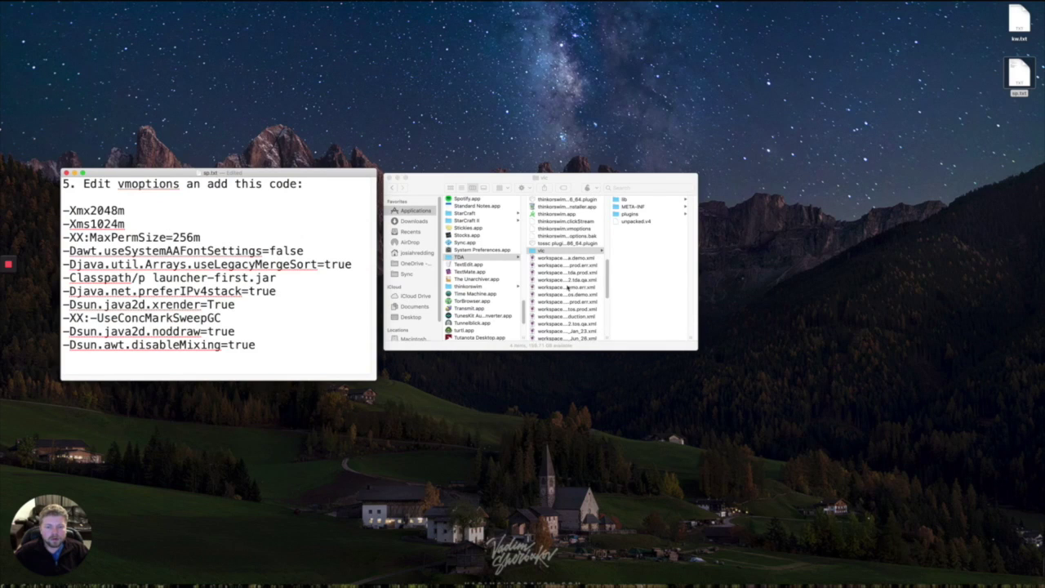
{"action": "left_click", "coordinate": [553, 242]}
{"action": "right_click", "coordinate": [575, 232]}
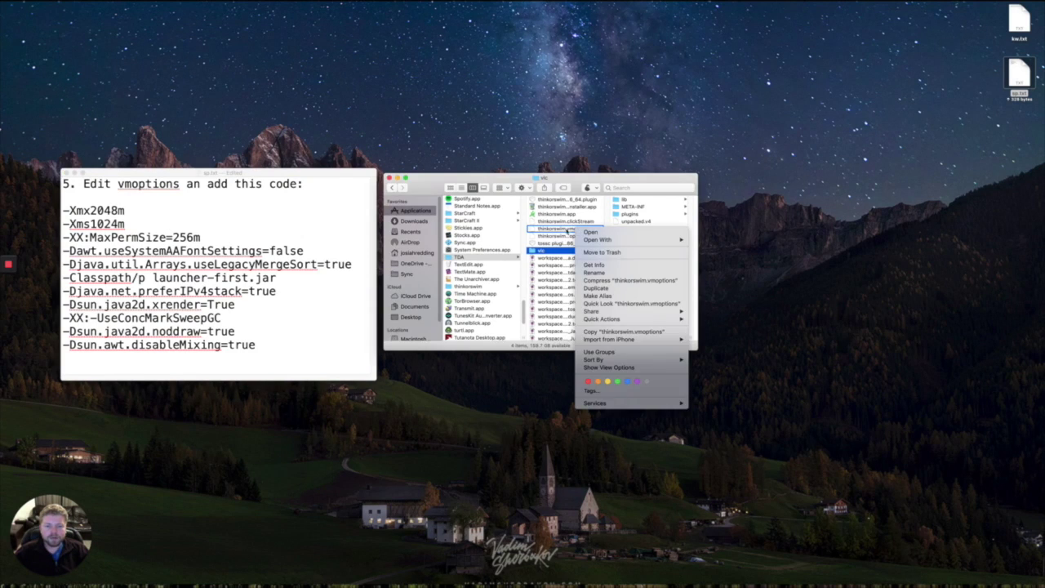
{"action": "key", "text": "Escape"}
{"action": "left_click", "coordinate": [471, 258]}
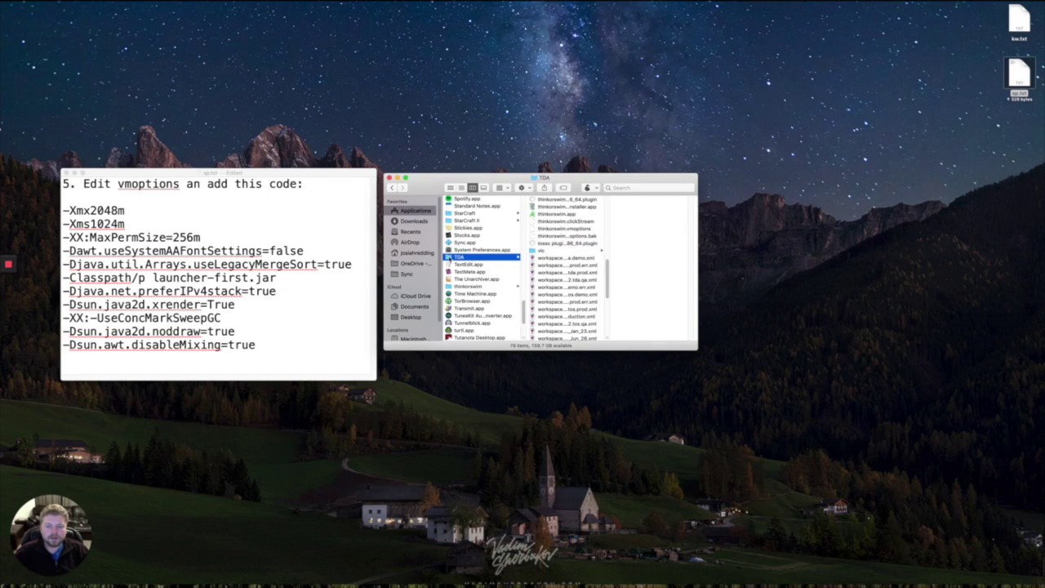
{"action": "left_click", "coordinate": [567, 231]}
{"action": "right_click", "coordinate": [565, 232]}
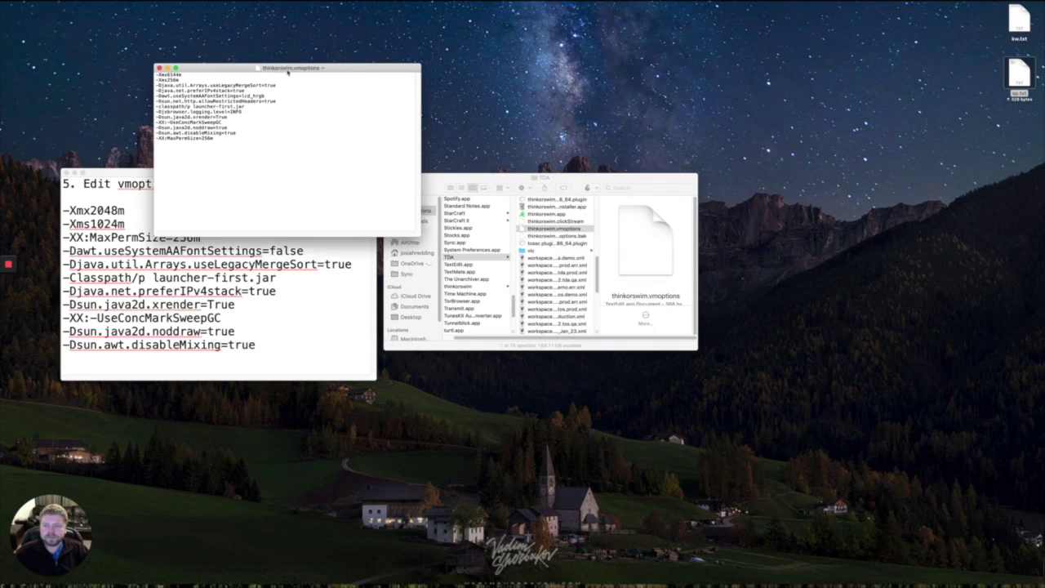
Place vmoptions beside the notes and paste sp.txt's option list over its entire contents.
{"action": "left_click_drag", "start_coordinate": [271, 65], "coordinate": [693, 165]}
{"action": "left_click", "coordinate": [263, 346]}
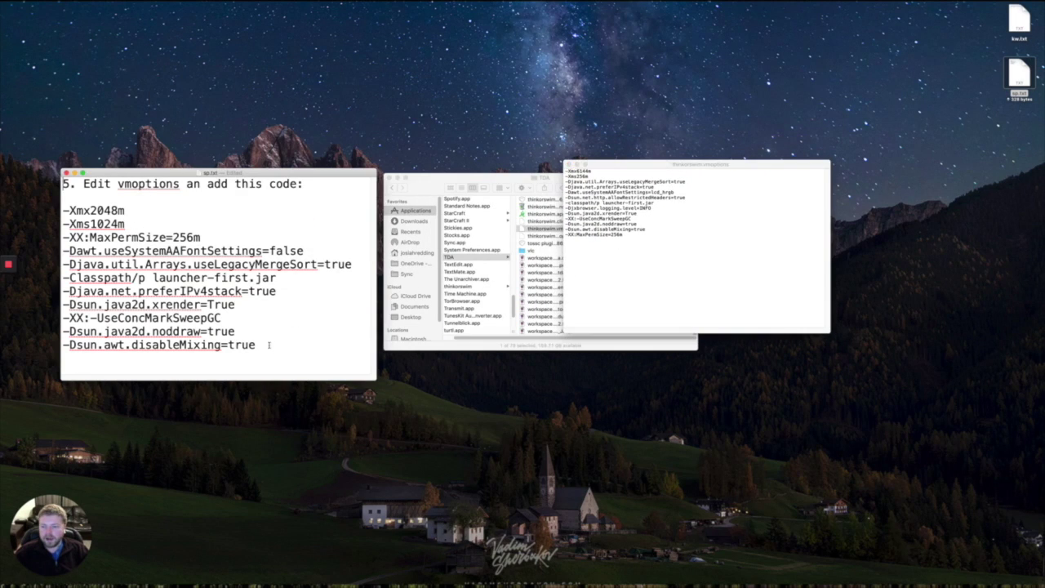
{"action": "left_click_drag", "start_coordinate": [258, 345], "coordinate": [51, 207]}
{"action": "key", "text": "super+c"}
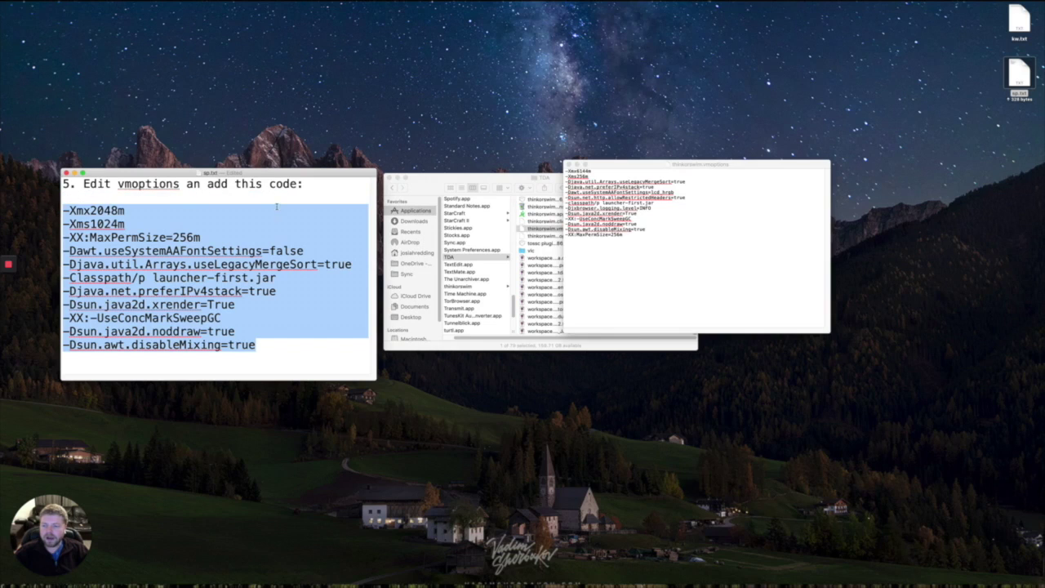
{"action": "left_click", "coordinate": [618, 262]}
{"action": "key", "text": "super+a"}
{"action": "key", "text": "super+v"}
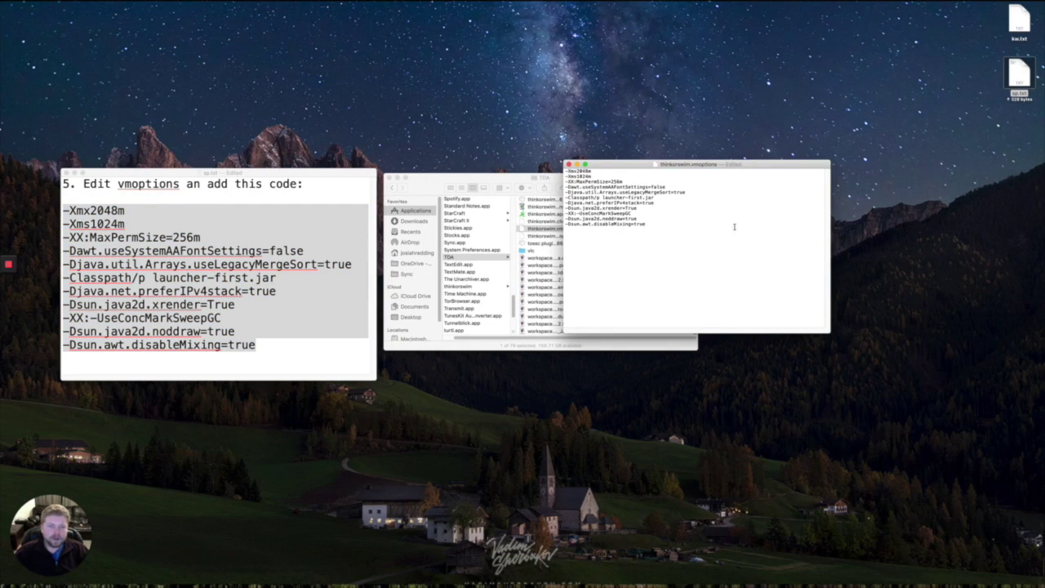
Inspect the pasted option lines, selecting the first lines and the -Xms1024m value.
{"action": "left_click", "coordinate": [541, 230]}
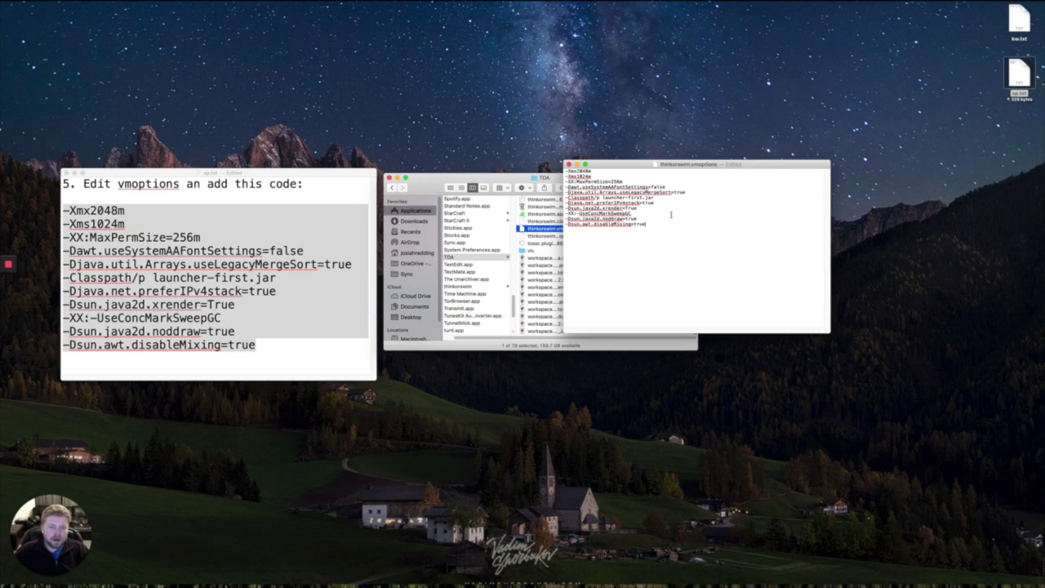
{"action": "key", "text": "super+shift+Right"}
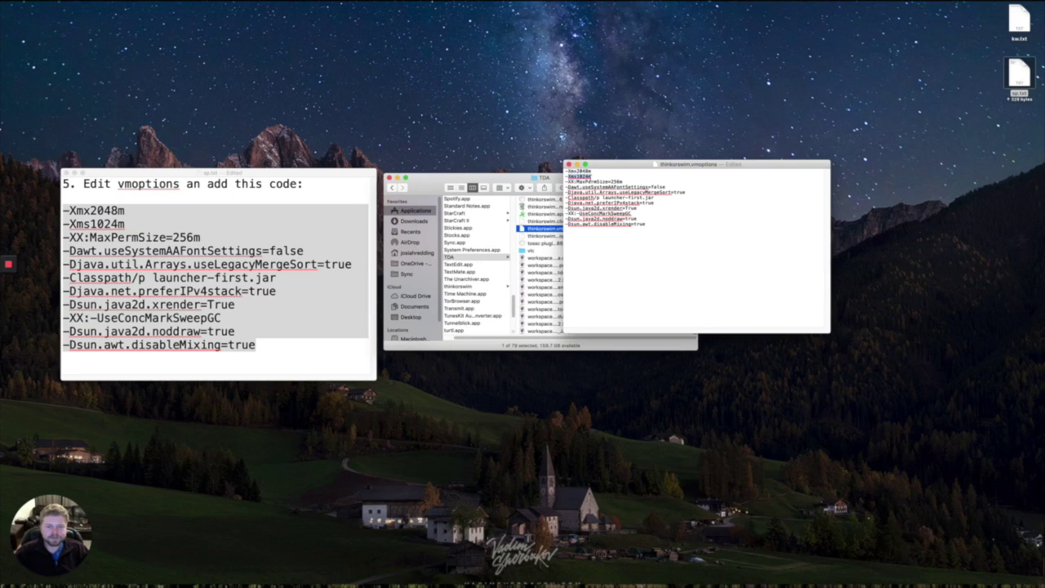
{"action": "left_click", "coordinate": [606, 175]}
{"action": "key", "text": "super+shift+Up"}
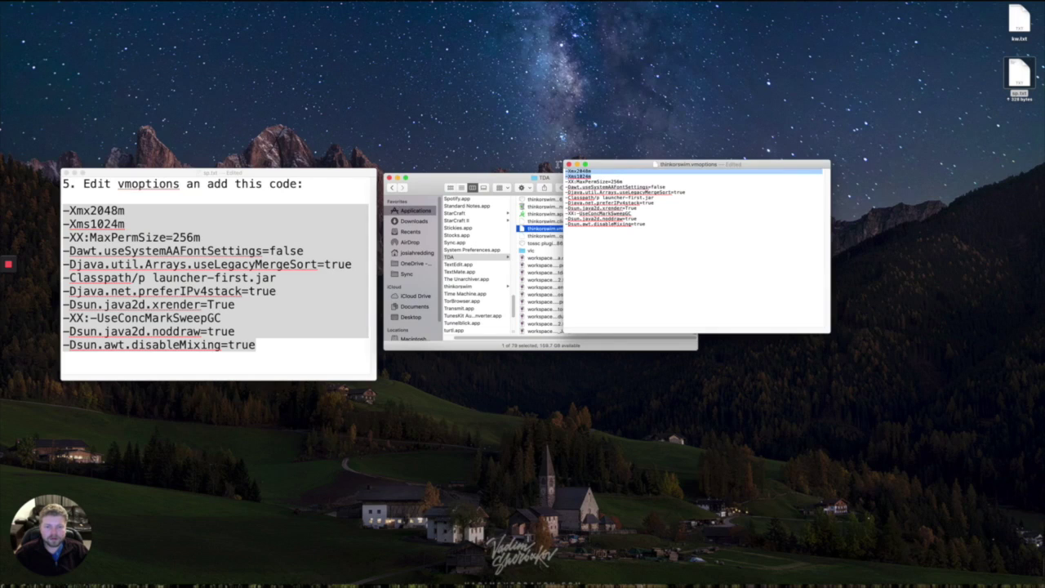
{"action": "left_click", "coordinate": [599, 172]}
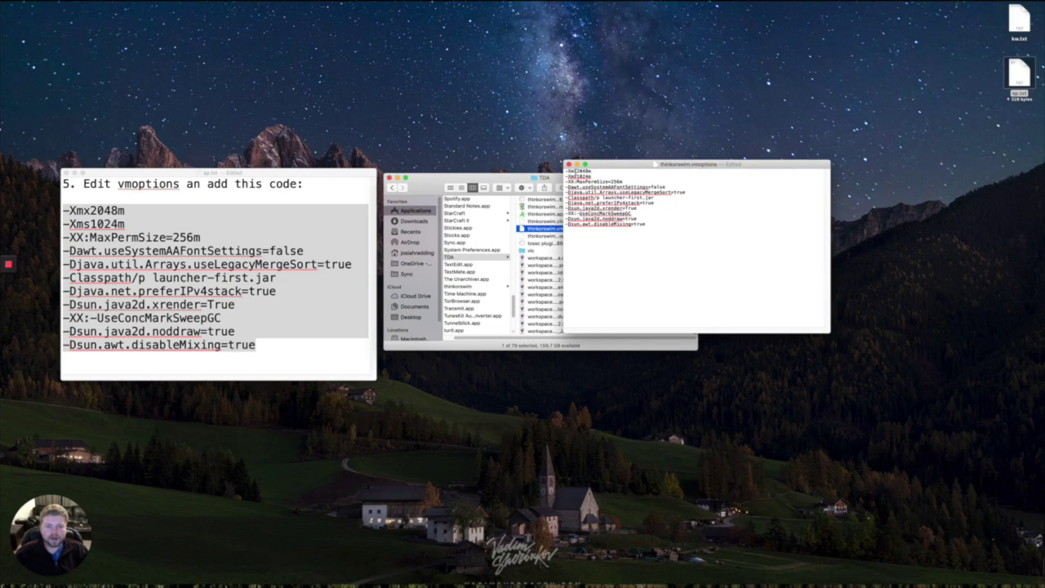
{"action": "key", "text": "Down"}
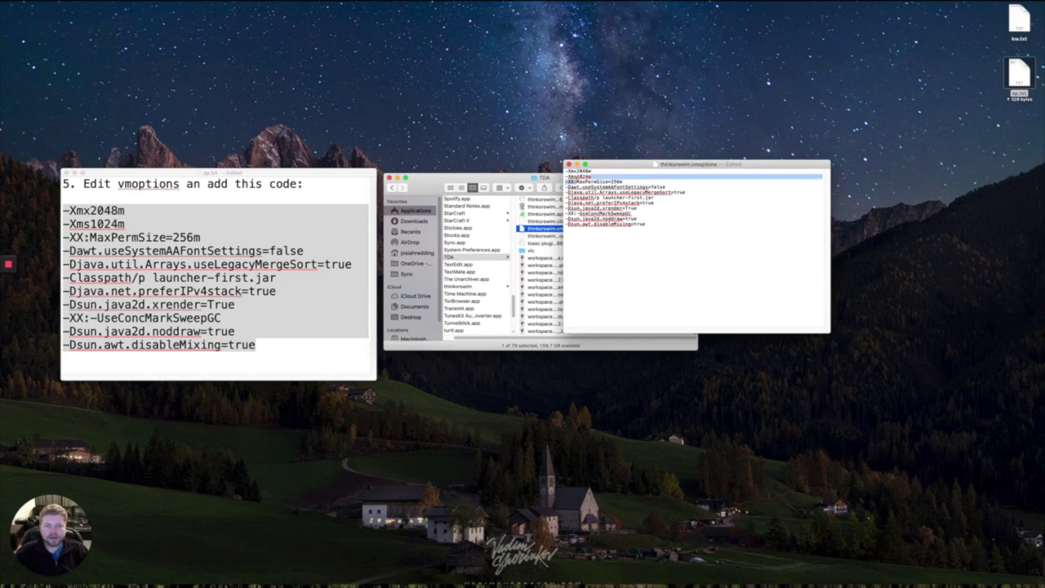
{"action": "key", "text": "shift+Left"}
{"action": "key", "text": "shift+Left"}
{"action": "key", "text": "shift+Left"}
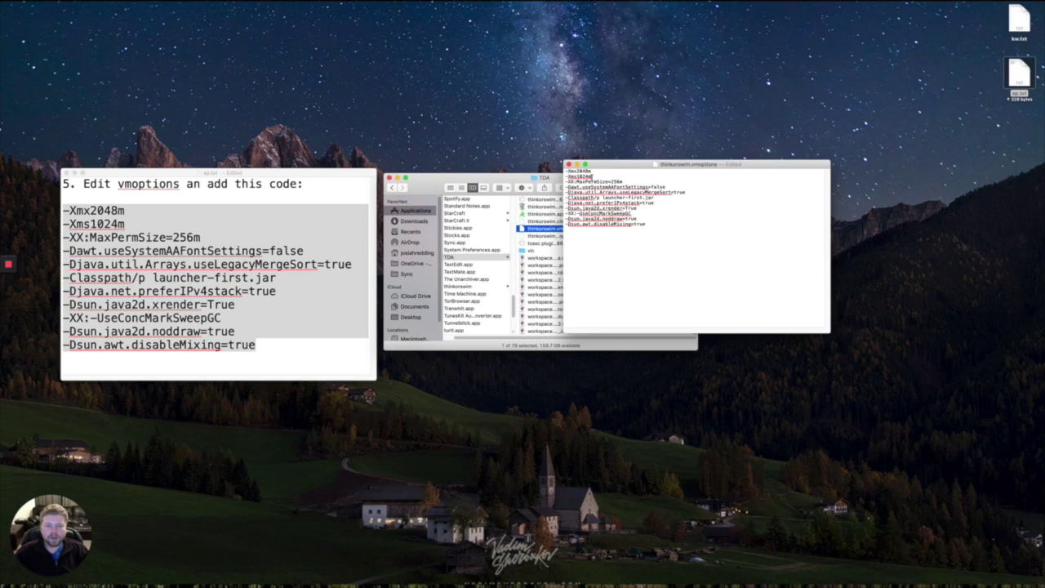
Undo the paste to compare with the original Xms256m options, re-paste, then undo again.
{"action": "key", "text": "super+z"}
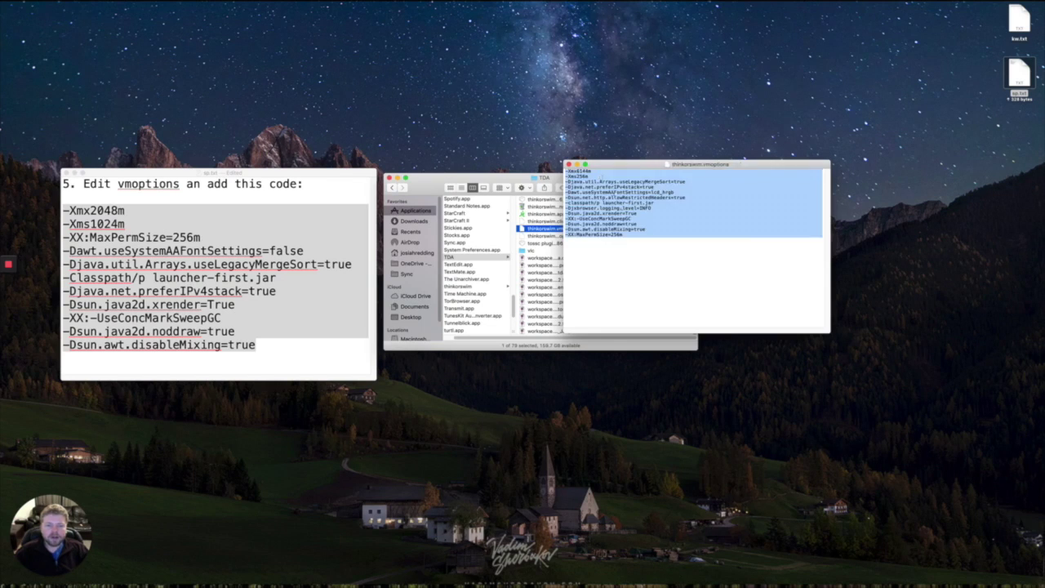
{"action": "left_click", "coordinate": [589, 170]}
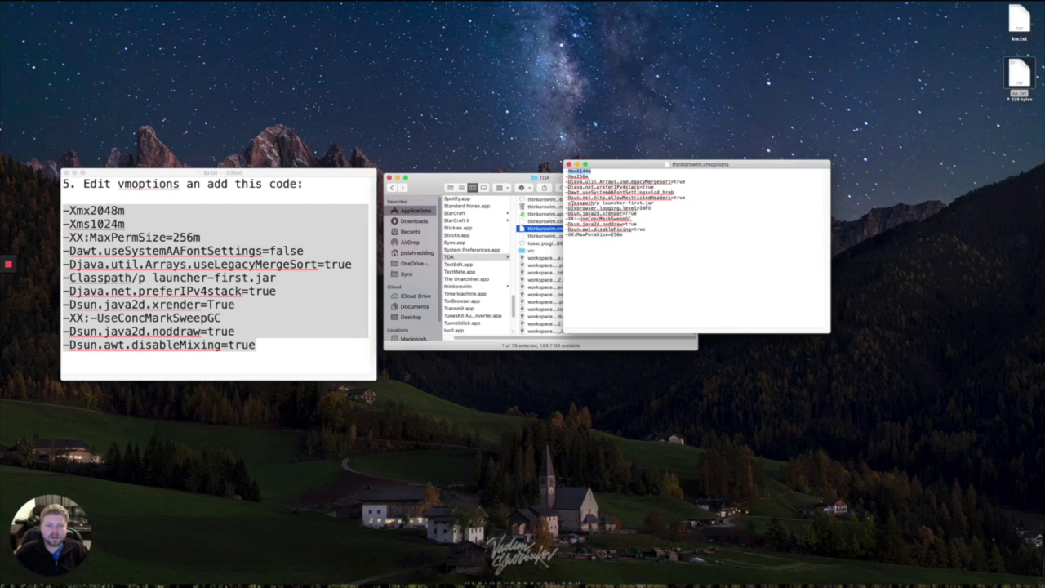
{"action": "double_click", "coordinate": [580, 175]}
{"action": "key", "text": "super+a"}
{"action": "key", "text": "super+v"}
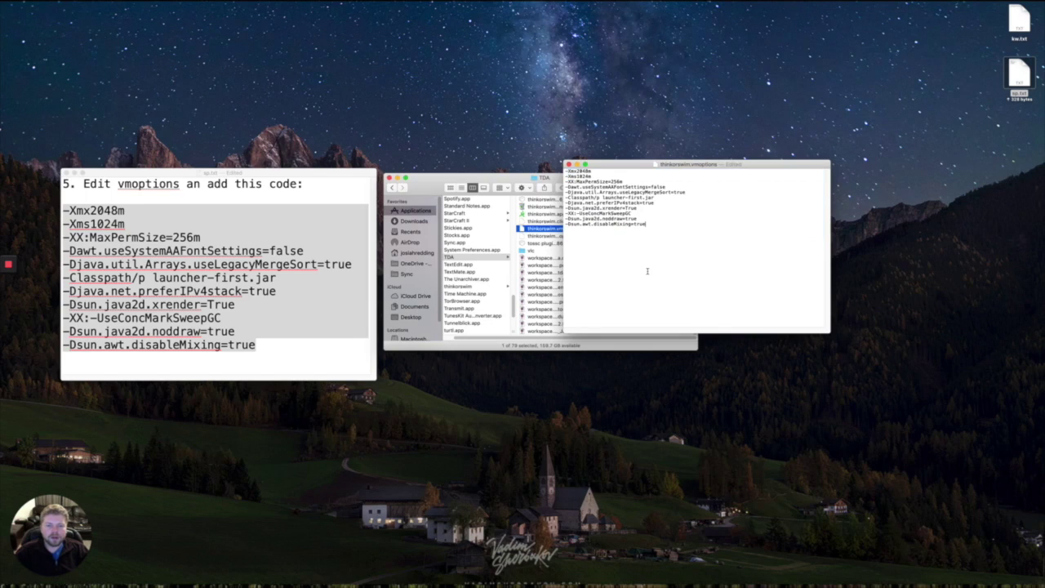
{"action": "key", "text": "super+z"}
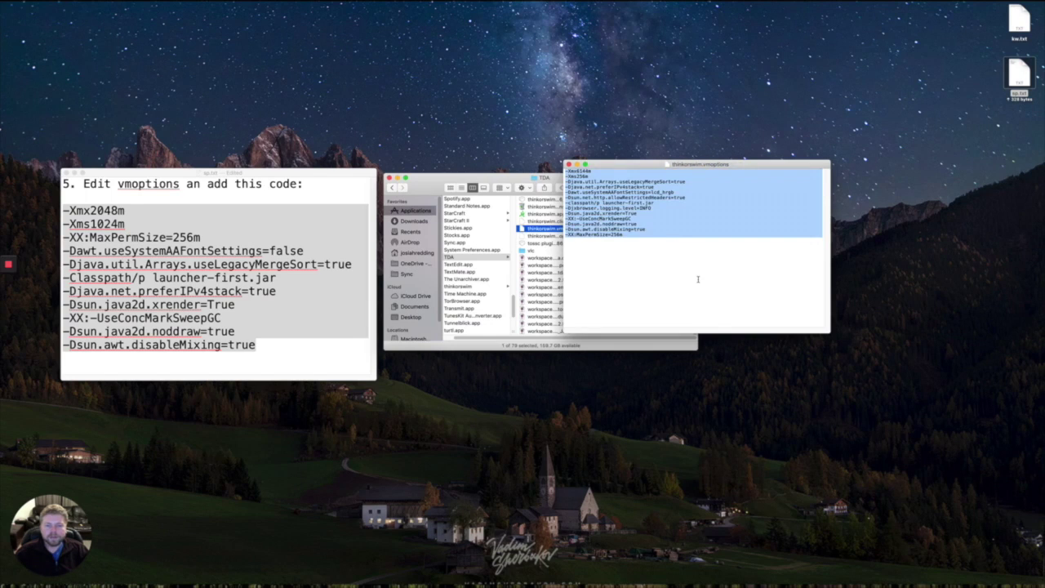
{"action": "left_click", "coordinate": [699, 280]}
{"action": "key", "text": "space"}
{"action": "key", "text": "BackSpace"}
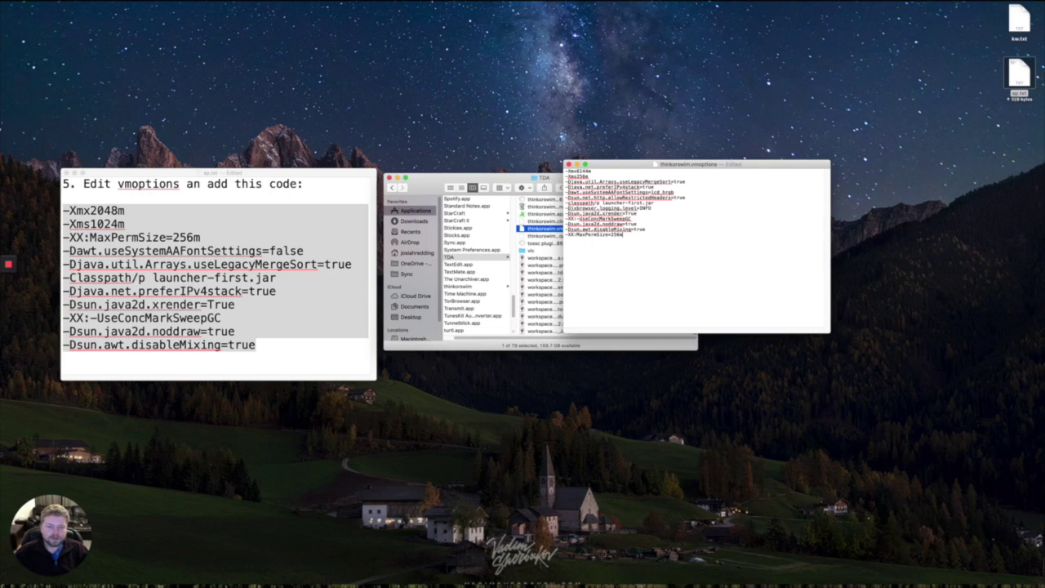
Save and close the thinkorswim.vmoptions file.
{"action": "left_click_drag", "start_coordinate": [624, 235], "coordinate": [705, 293]}
{"action": "key", "text": "super+s"}
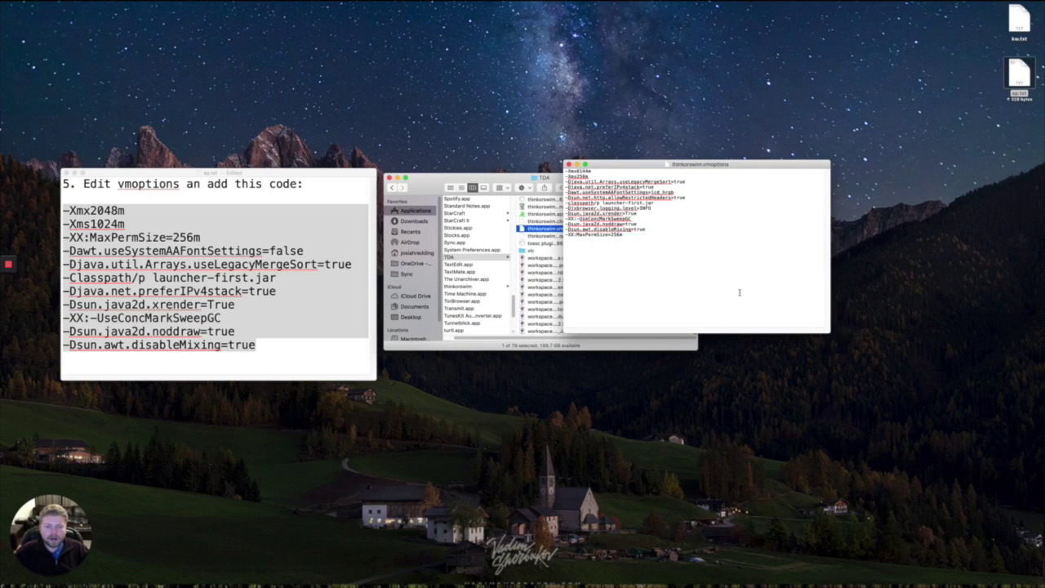
{"action": "key", "text": "super+w"}
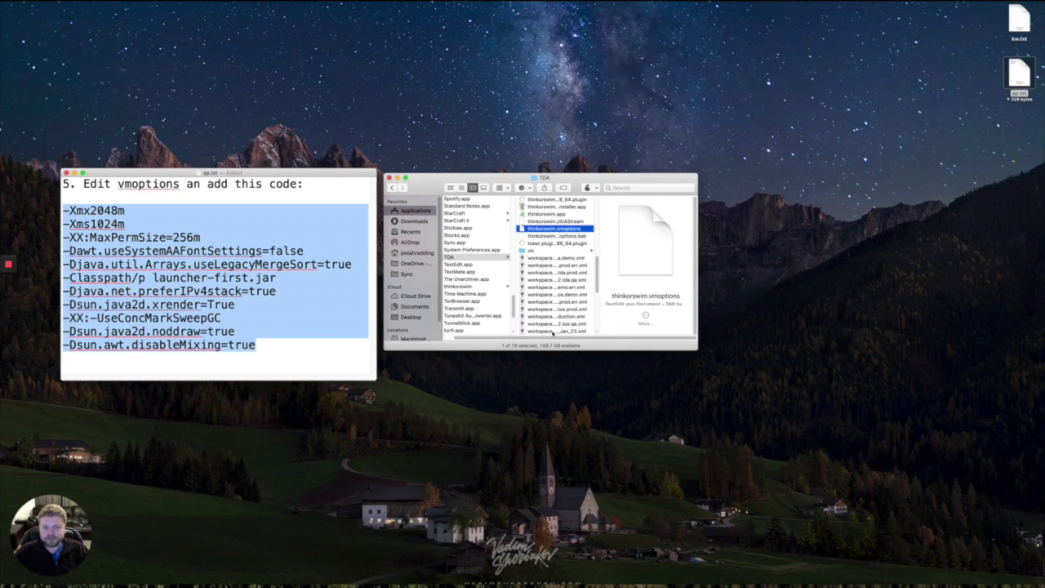
Put Finder away and shift the sp.txt notes window slightly right.
{"action": "left_click_drag", "start_coordinate": [572, 177], "coordinate": [811, 290]}
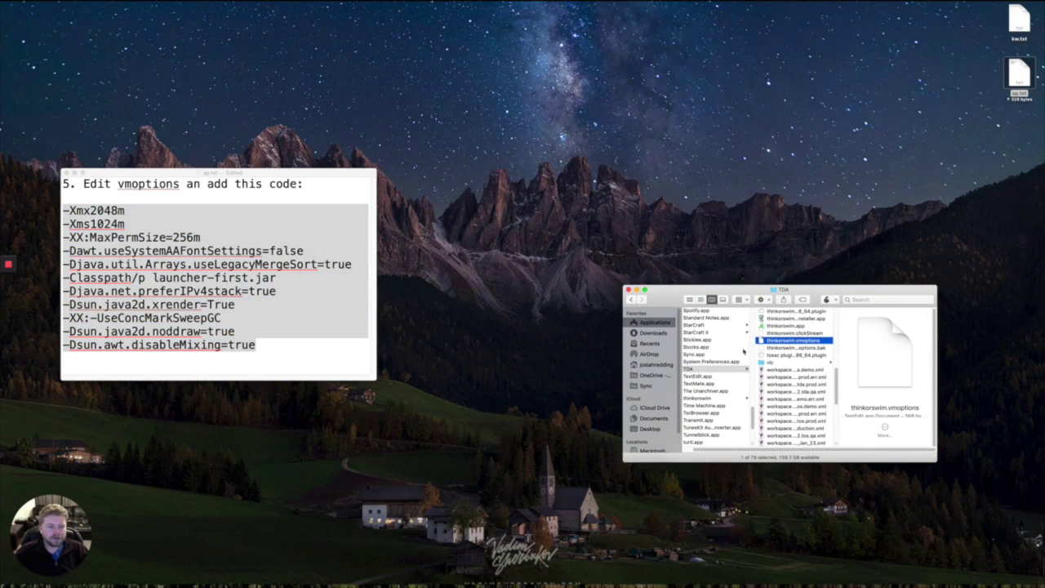
{"action": "key", "text": "super+w"}
{"action": "left_click", "coordinate": [209, 174]}
{"action": "left_click", "coordinate": [294, 346]}
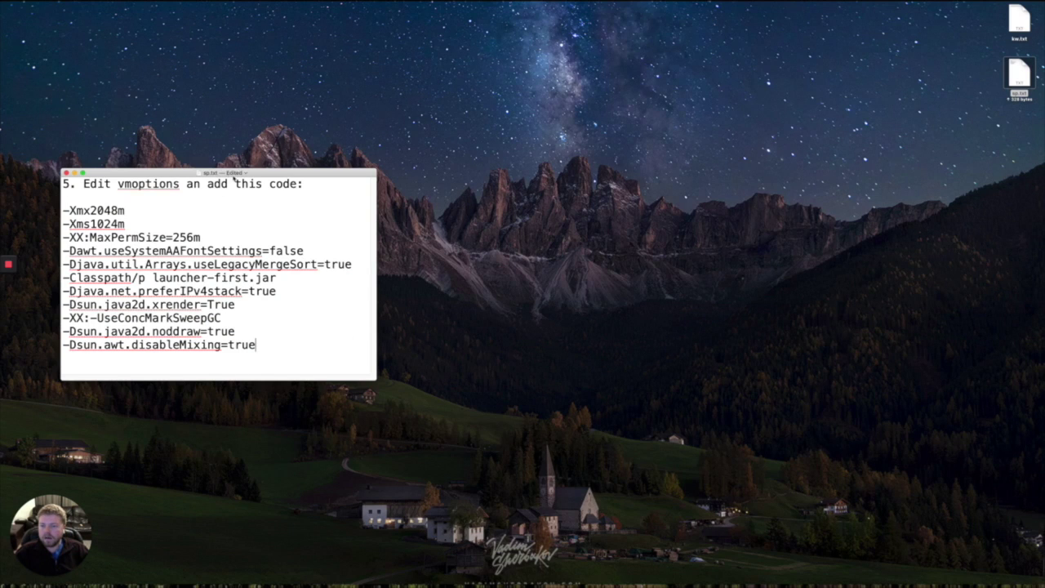
{"action": "left_click_drag", "start_coordinate": [230, 173], "coordinate": [319, 165]}
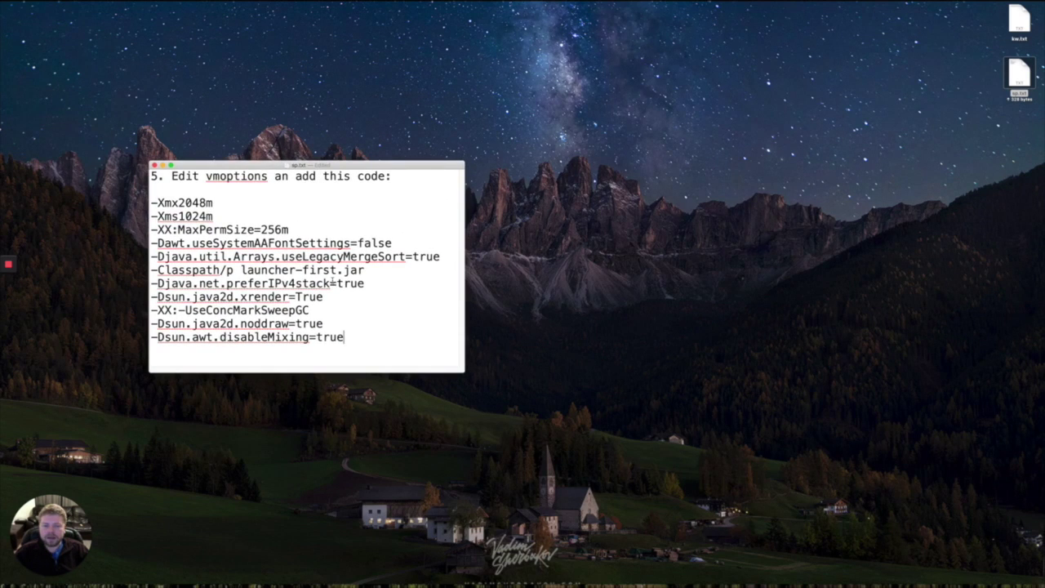